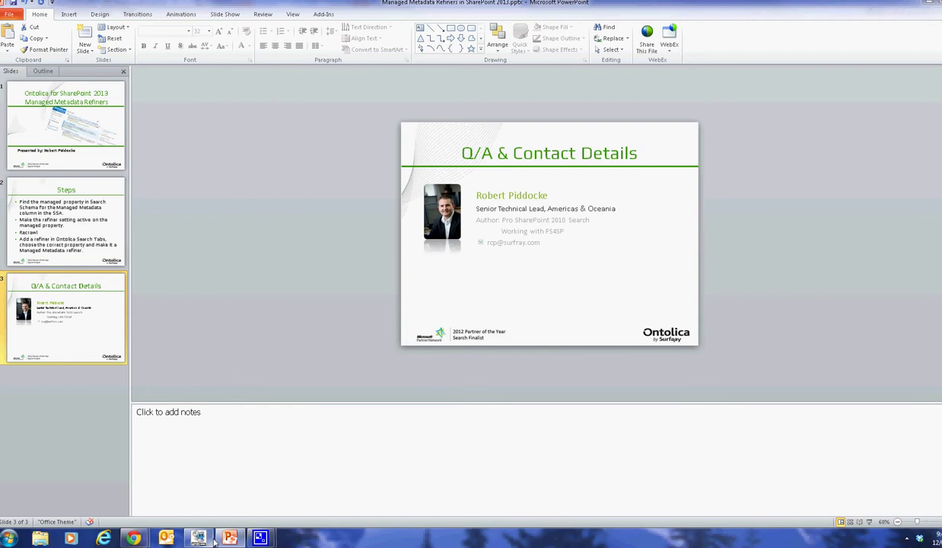
In the SharePoint session, review the Contract Type values of the Finance library documents, including Company Template Oil
left_click(198, 537)
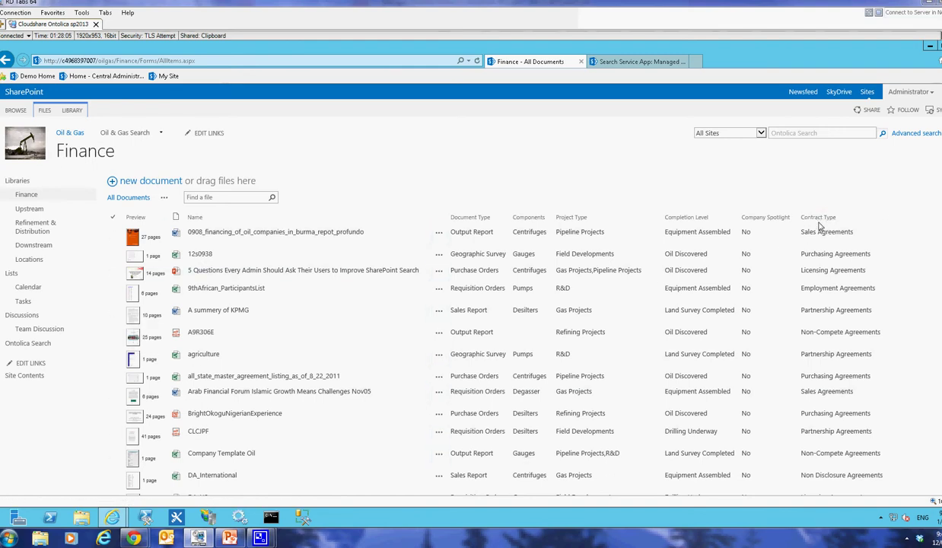
left_click(789, 228)
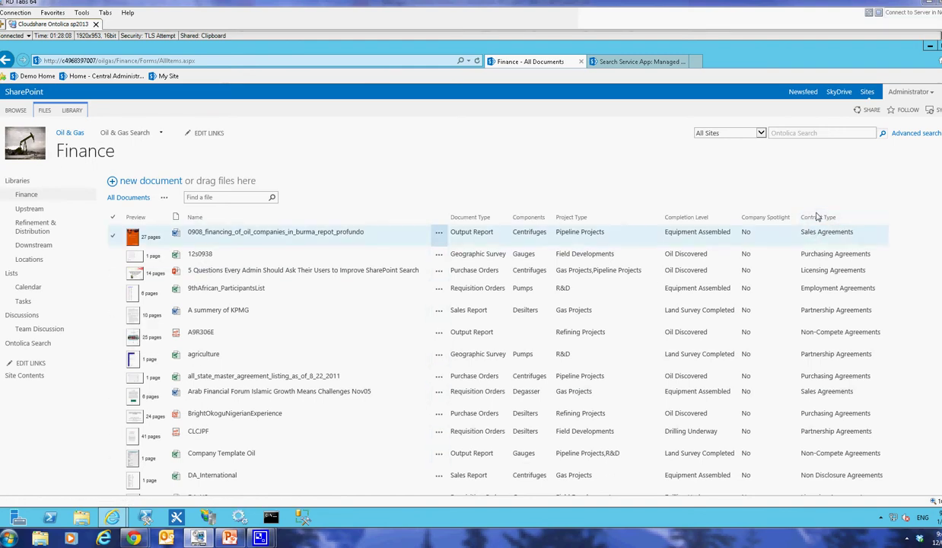
left_click(828, 455)
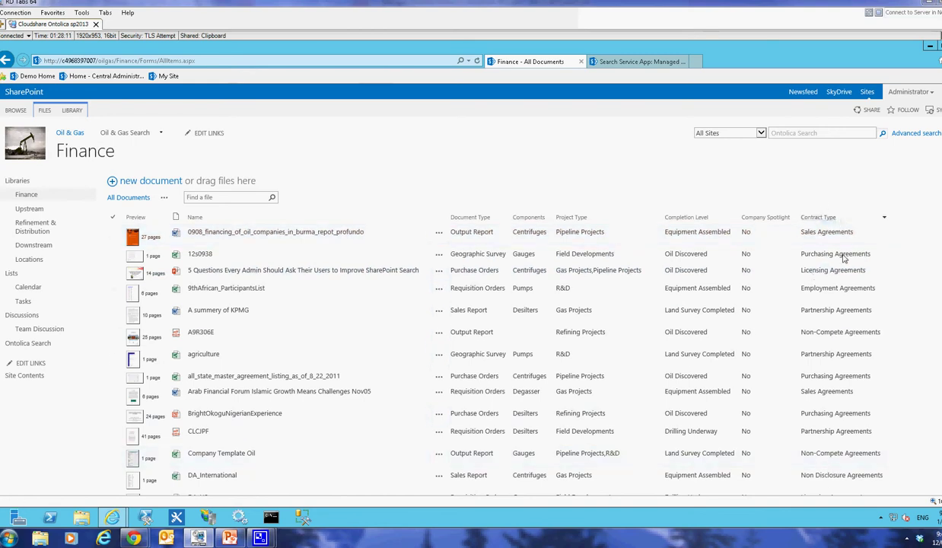
scroll(832, 424, "down", 10)
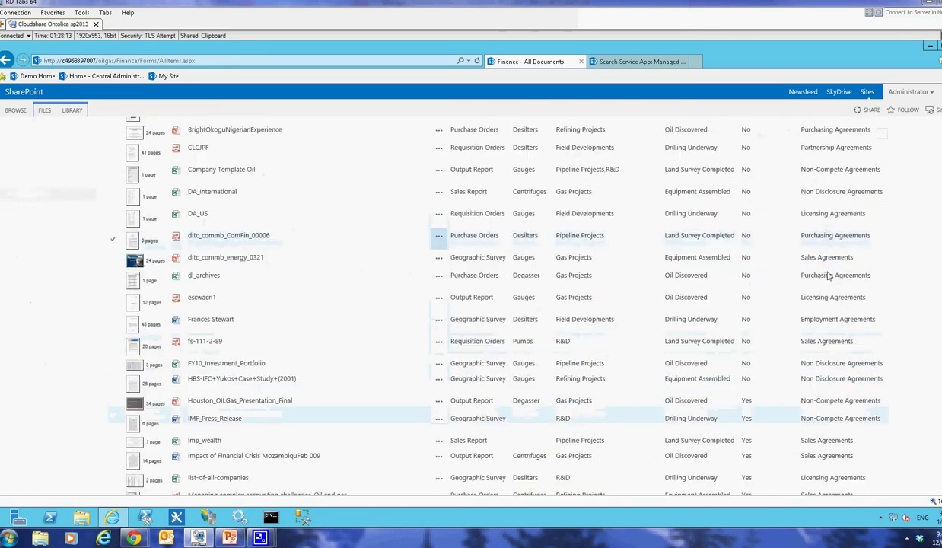
scroll(832, 318, "up", 10)
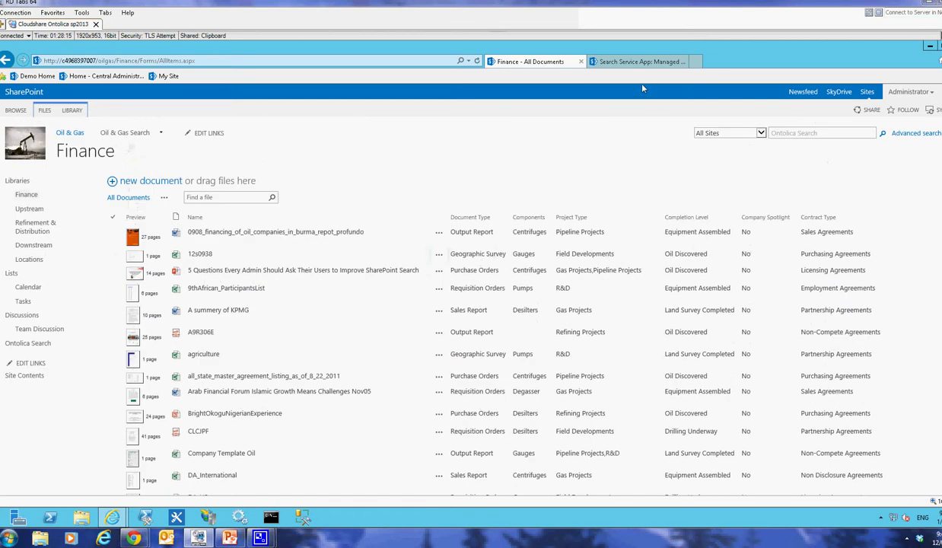
left_click(609, 62)
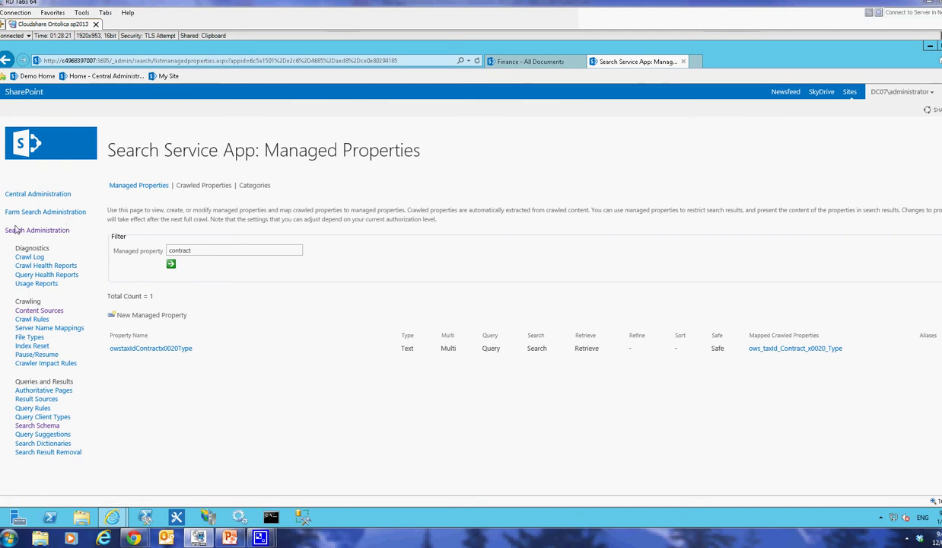
Filter the Search Schema managed properties on 'contract' to list owstaxIdContractx0020Type
left_click(36, 426)
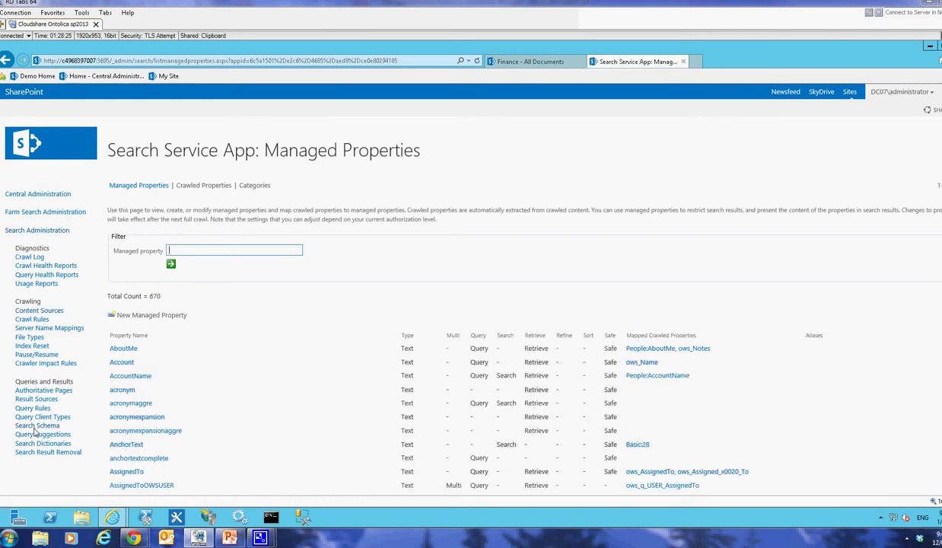
type("co")
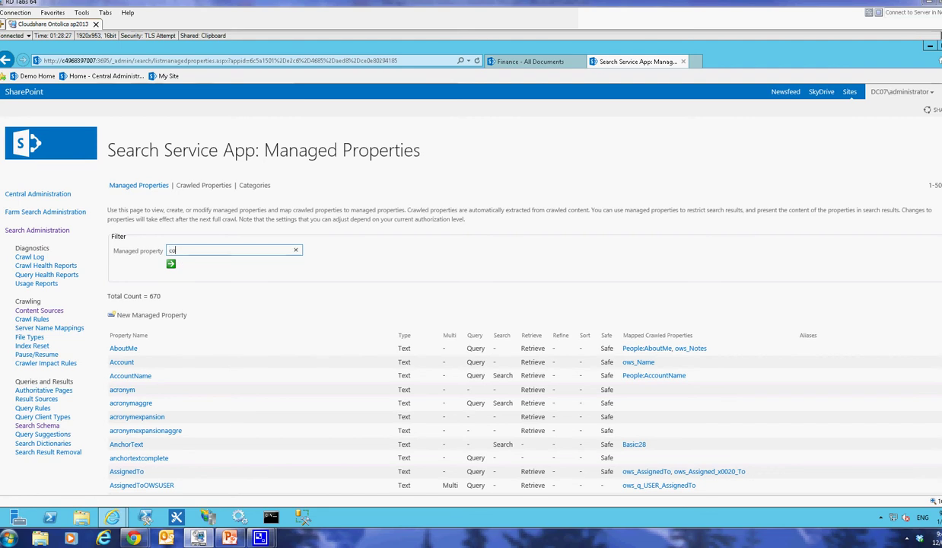
type("ntract")
key("Return")
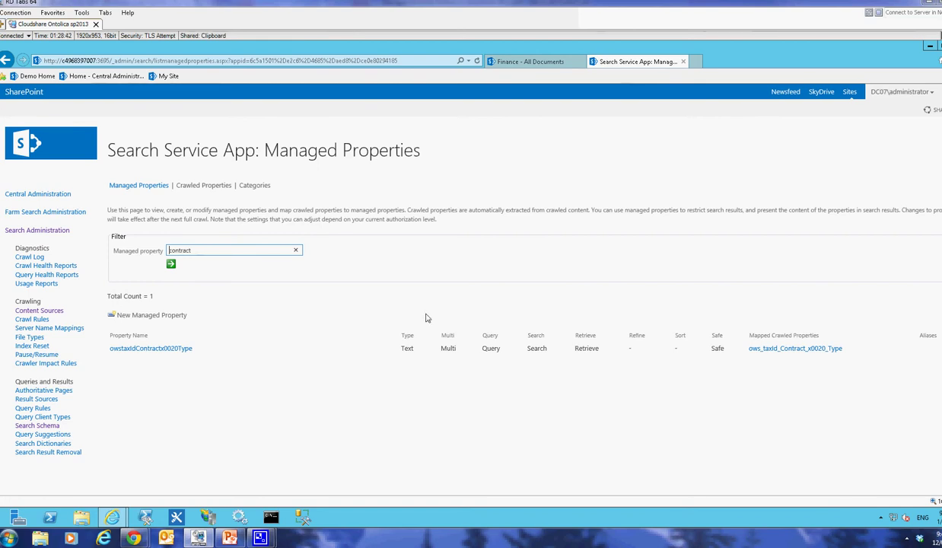
Highlight the Refine column showing owstaxIdContractx0020Type is not refinable, then open the property for editing
double_click(636, 341)
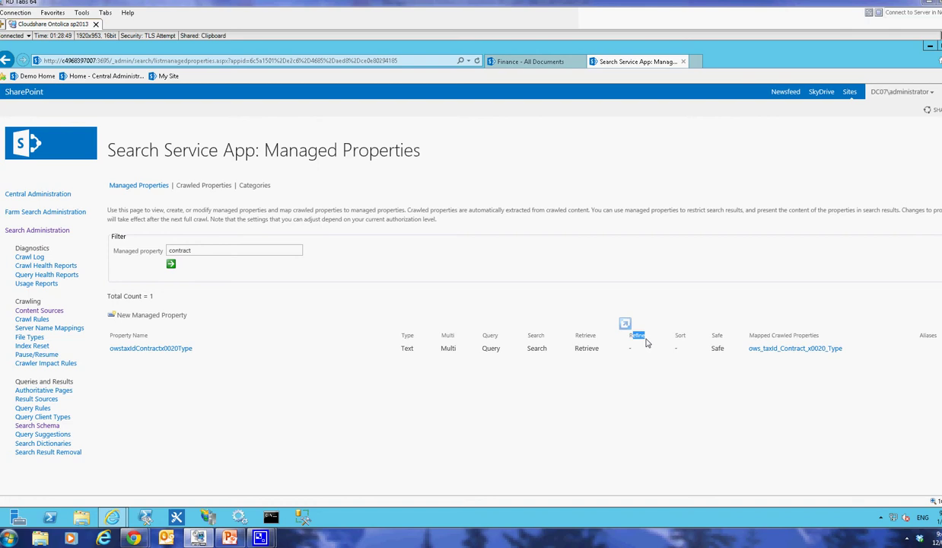
left_click(637, 349)
double_click(637, 335)
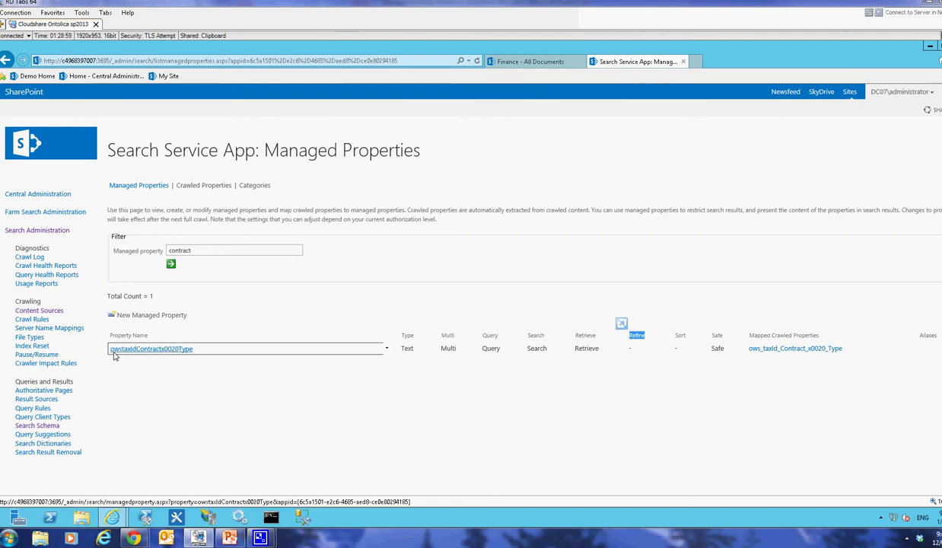
left_click(174, 351)
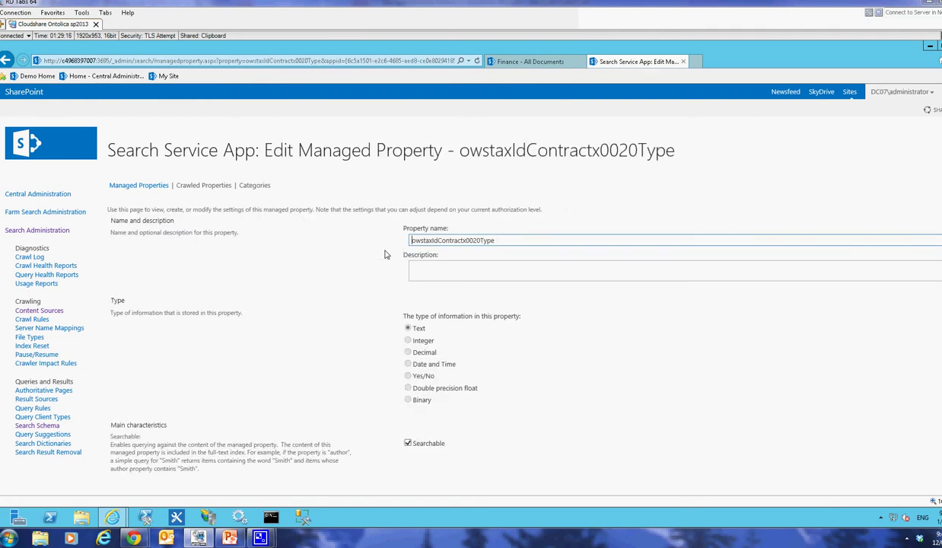
Set owstaxIdContractx0020Type's Refinable option to 'Yes - active' and save the property
scroll(587, 369, "down", 10)
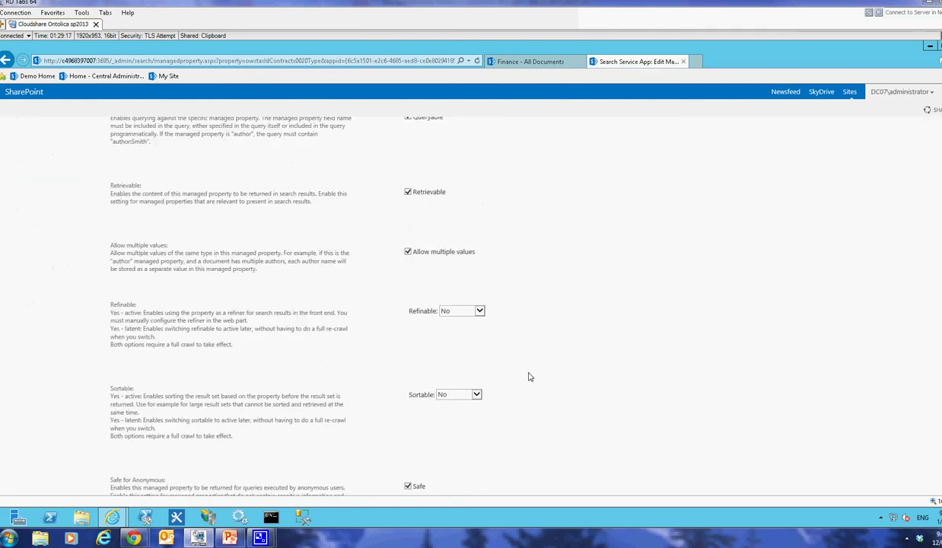
left_click(451, 255)
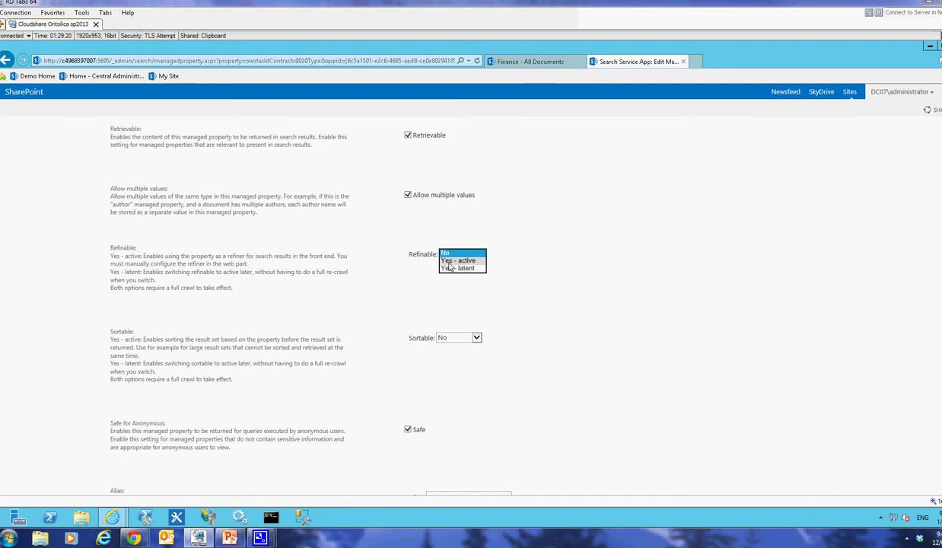
left_click(440, 263)
scroll(624, 332, "down", 12)
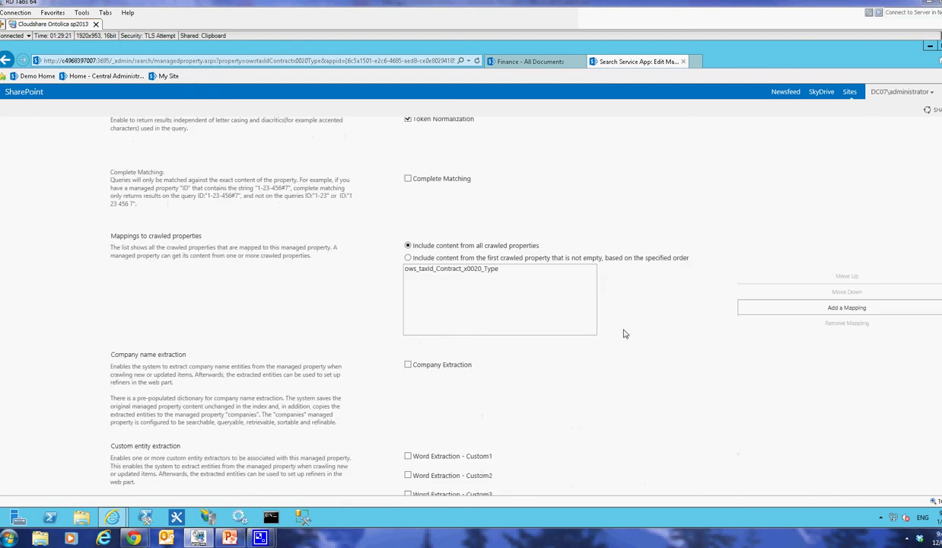
left_click(899, 484)
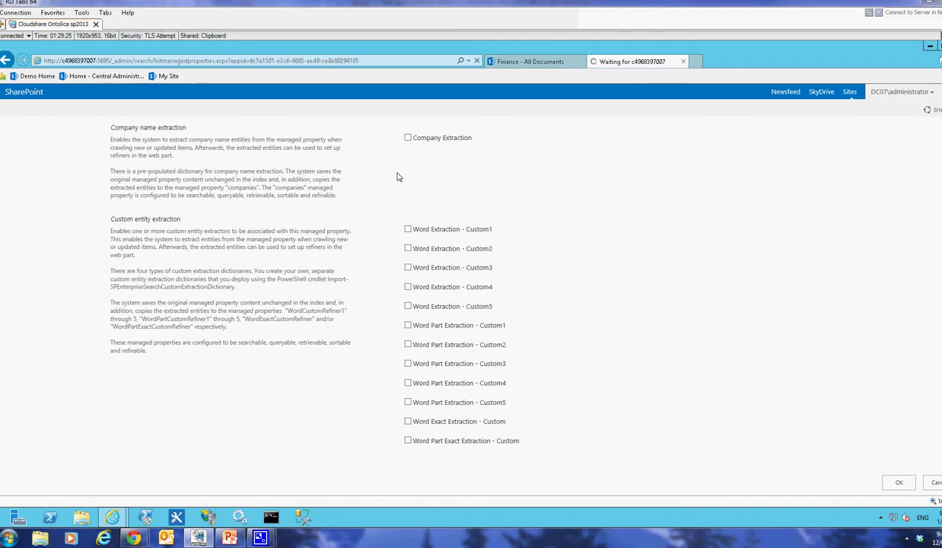
Check Content Sources and refresh until the Local SharePoint sites crawl shows Idle
left_click(41, 310)
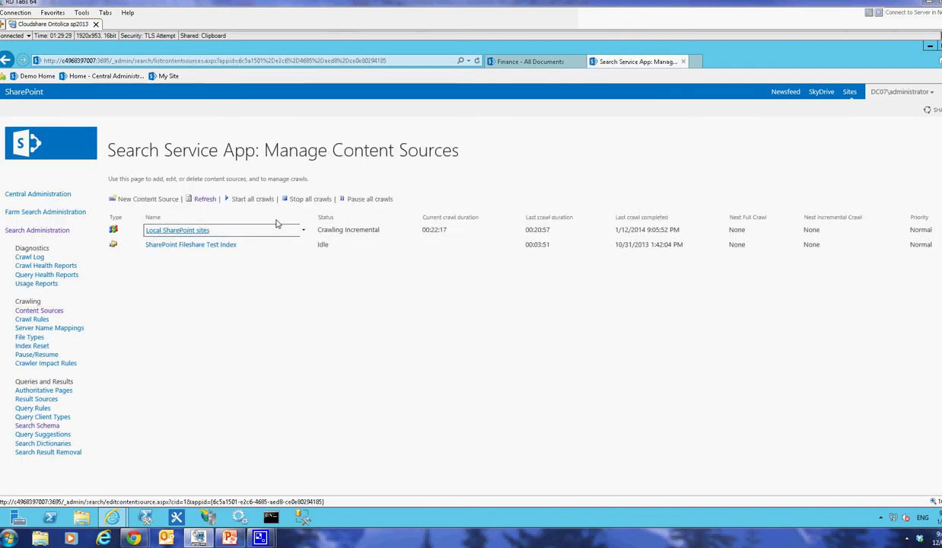
left_click(303, 229)
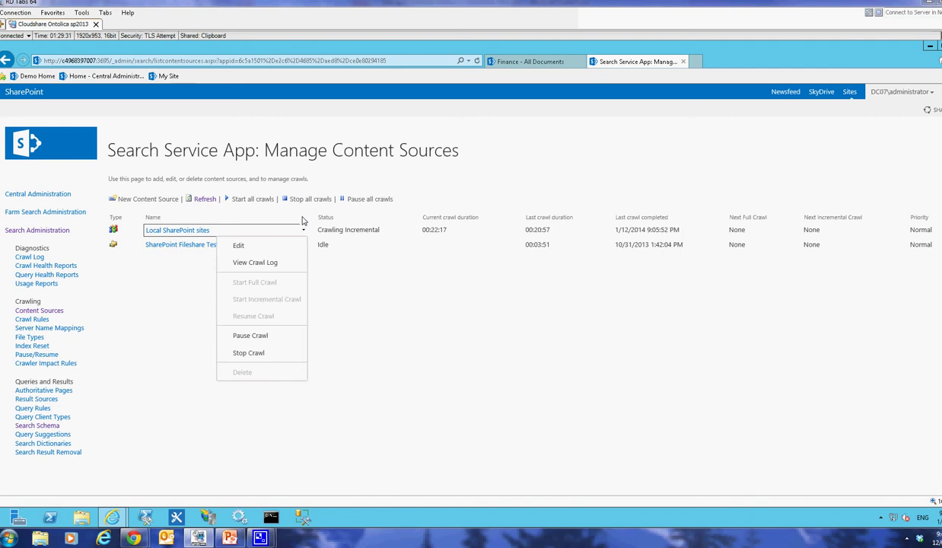
left_click(204, 200)
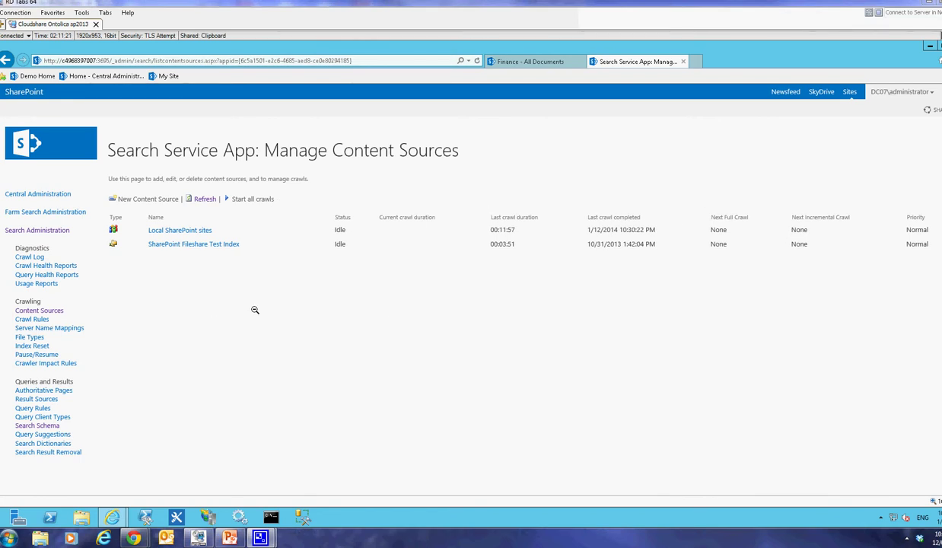
From the Finance library, run an Ontolica search for 'company' and scroll through the ~132 results and refiners
left_click(512, 60)
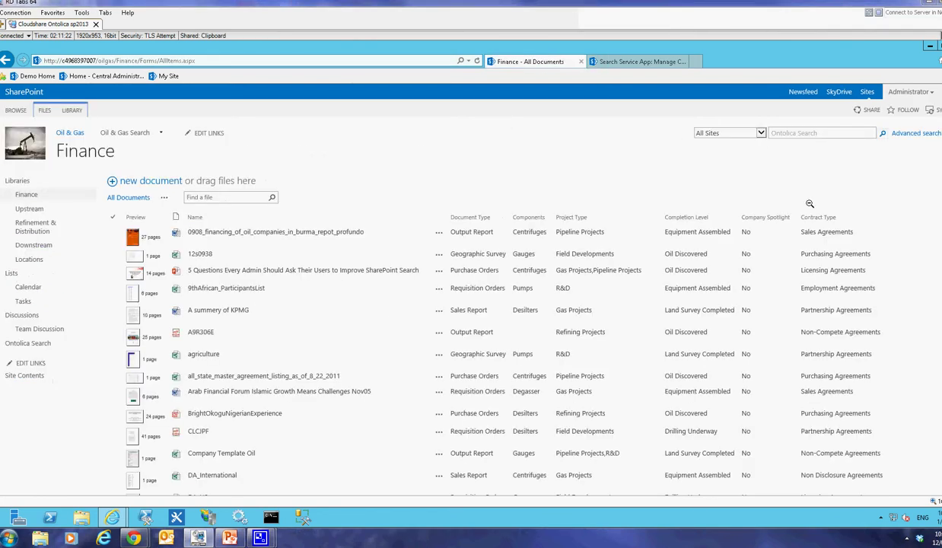
left_click(784, 133)
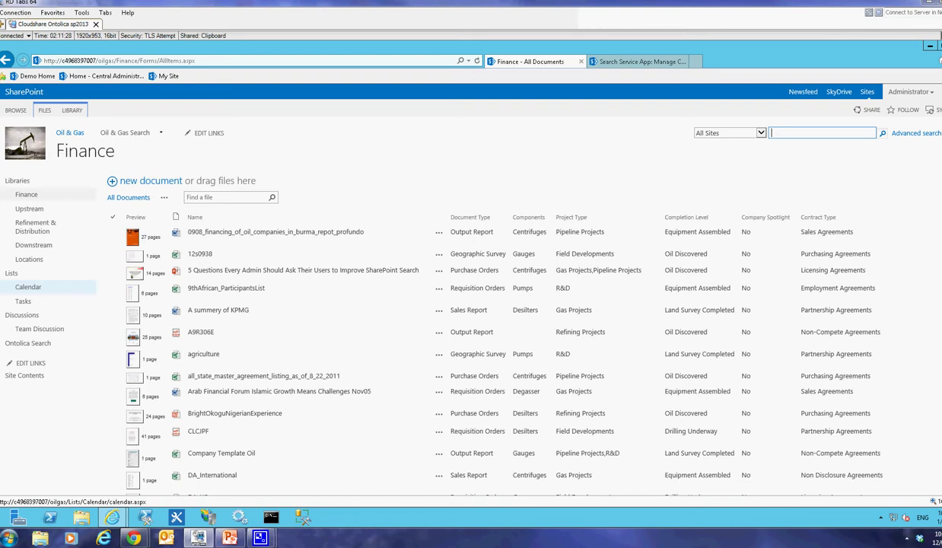
type("company")
key("Return")
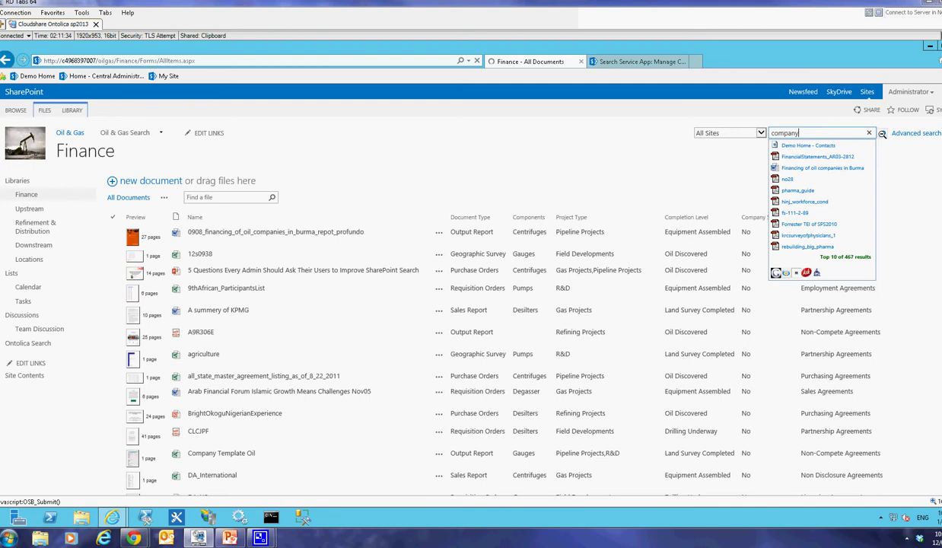
left_click(850, 133)
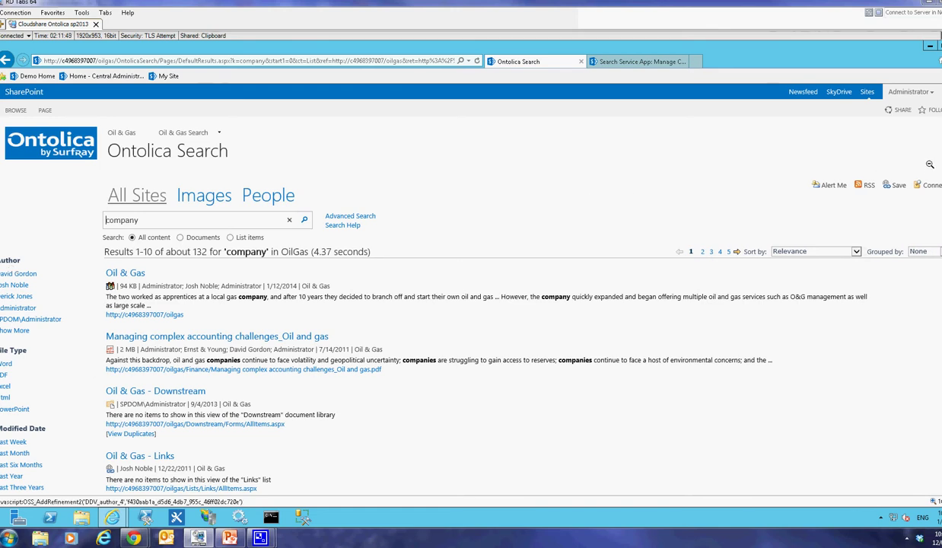
scroll(487, 304, "down", 5)
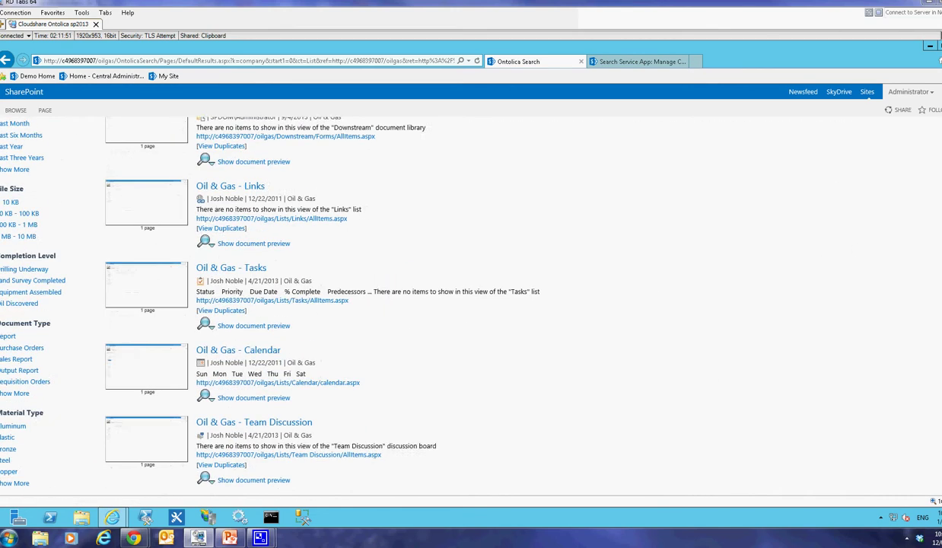
scroll(2, 353, "down", 3)
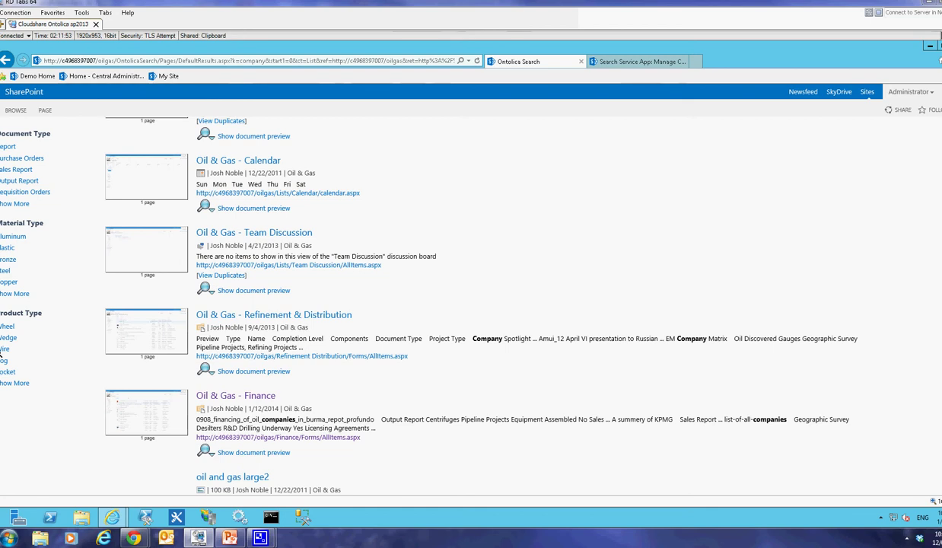
scroll(2, 352, "down", 1)
scroll(6, 335, "up", 5)
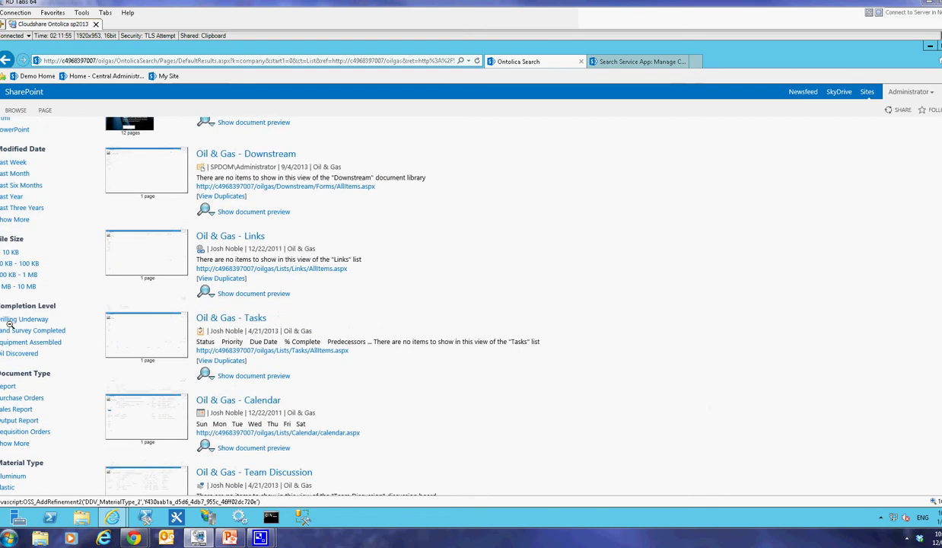
scroll(9, 325, "up", 4)
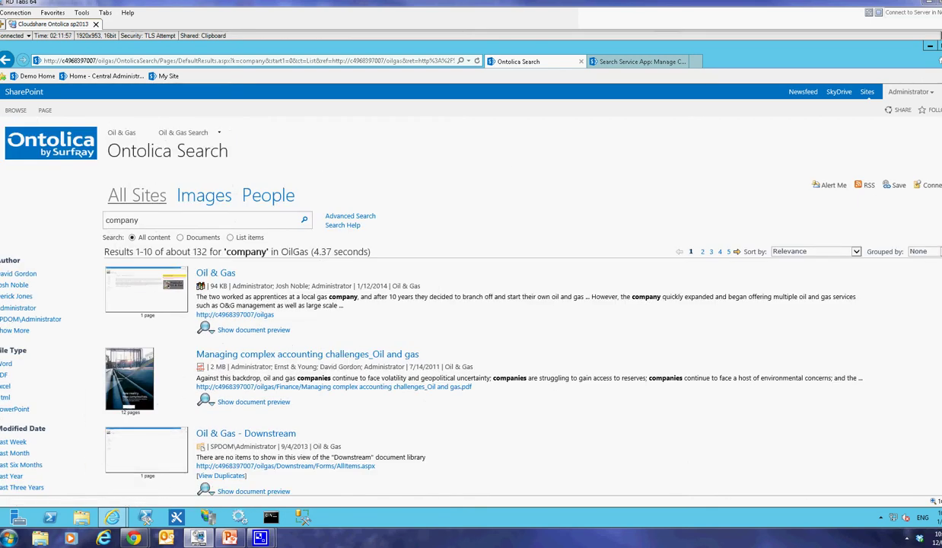
Reach the Ontolica Search Tabs page through Site settings under Site Administration
left_click(936, 91)
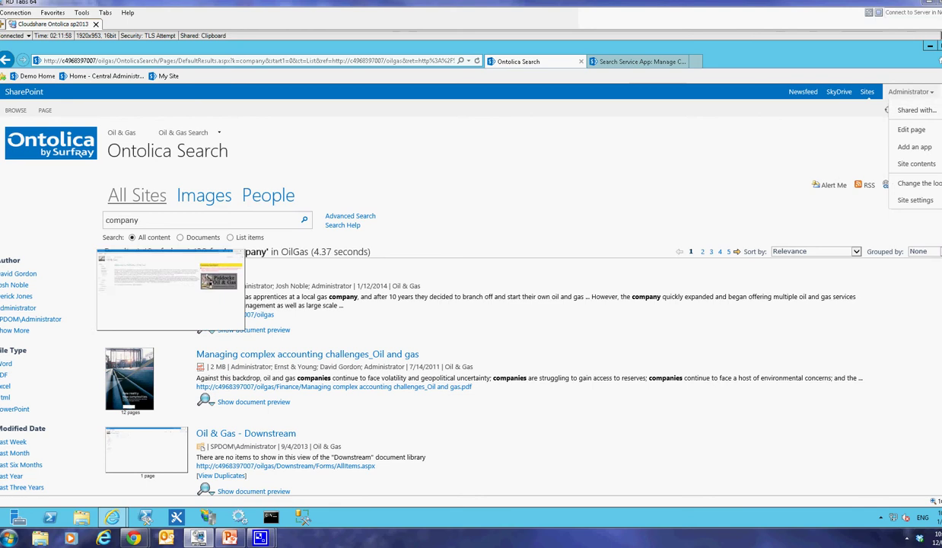
left_click(917, 199)
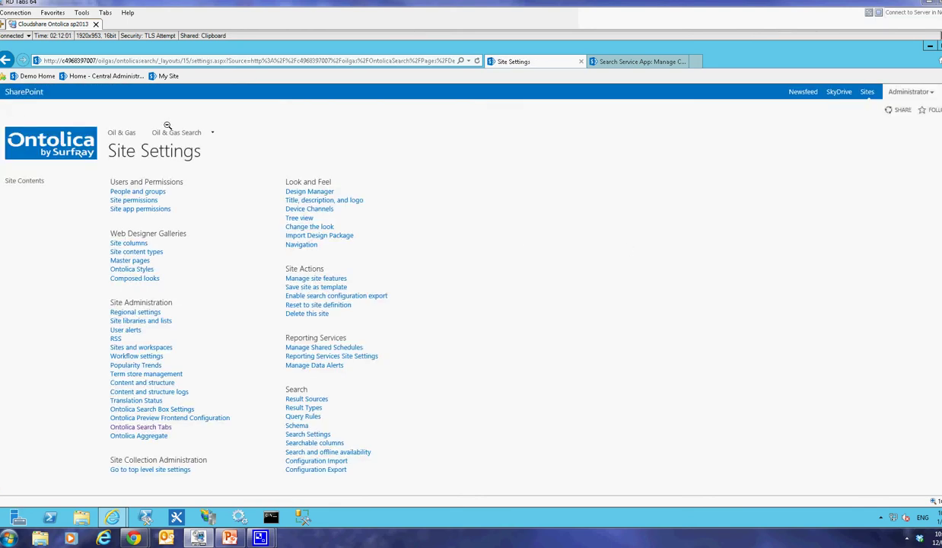
left_click(141, 428)
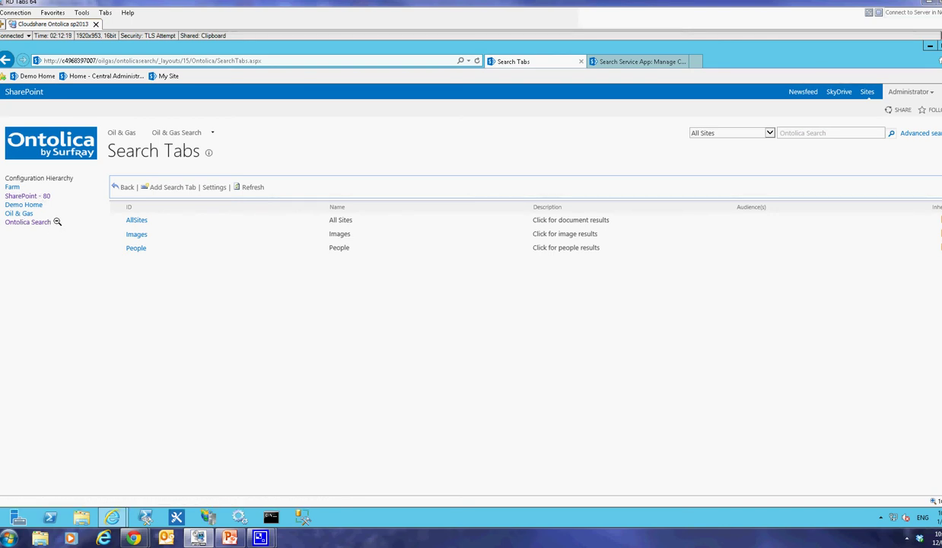
Move through the configuration hierarchy (SharePoint - 80, back) to the Demo Home level search tabs
left_click_drag(58, 219, 16, 196)
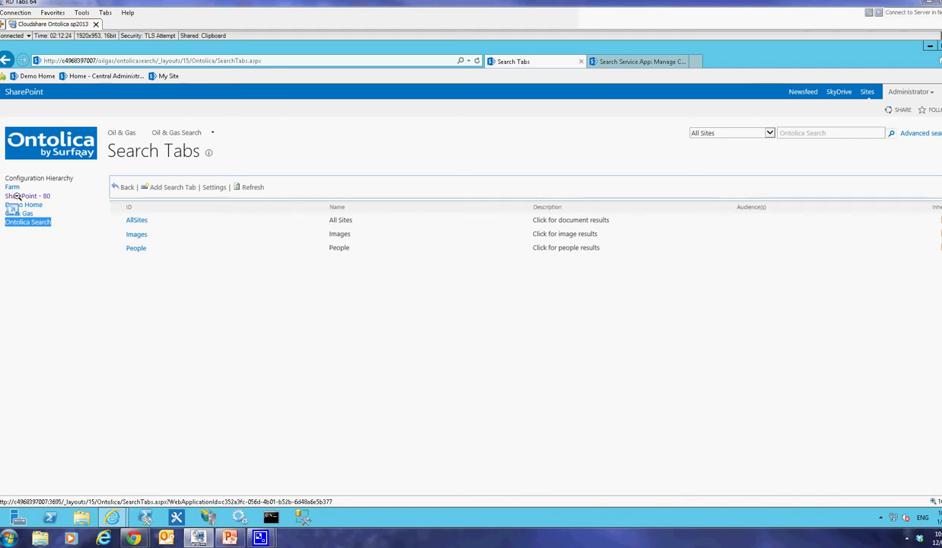
left_click(17, 196)
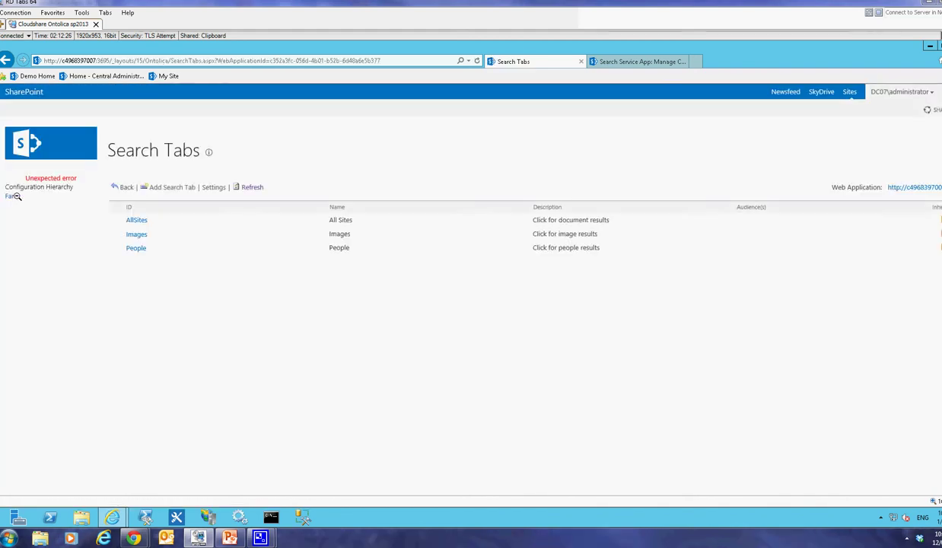
left_click(137, 220)
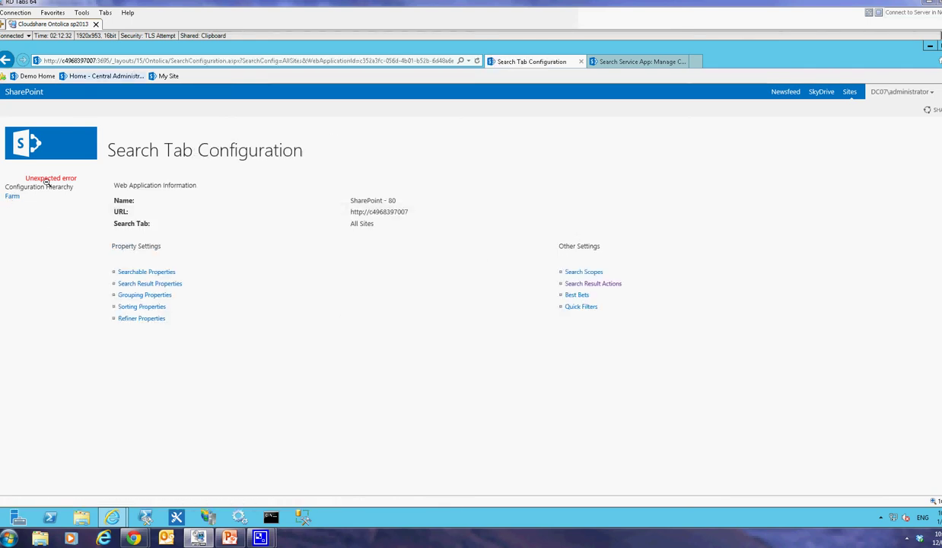
left_click(6, 60)
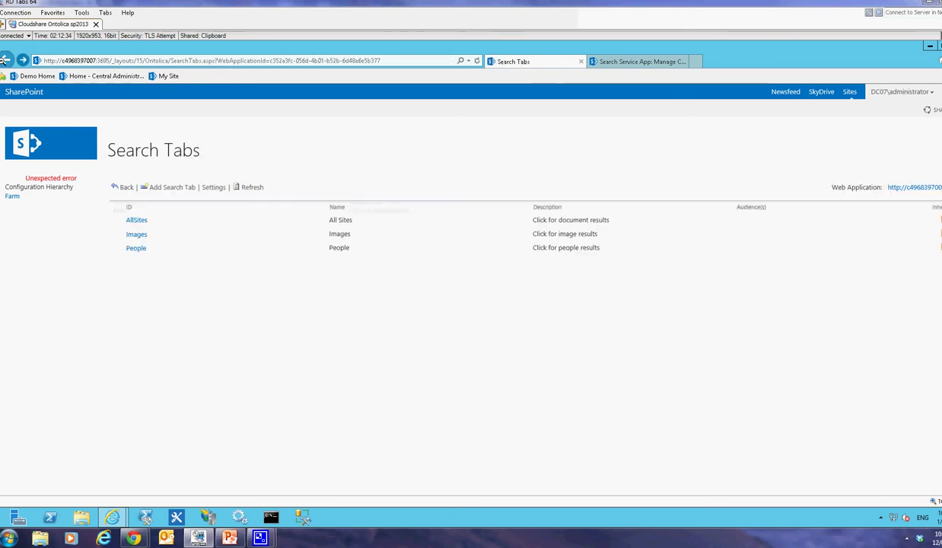
left_click(5, 60)
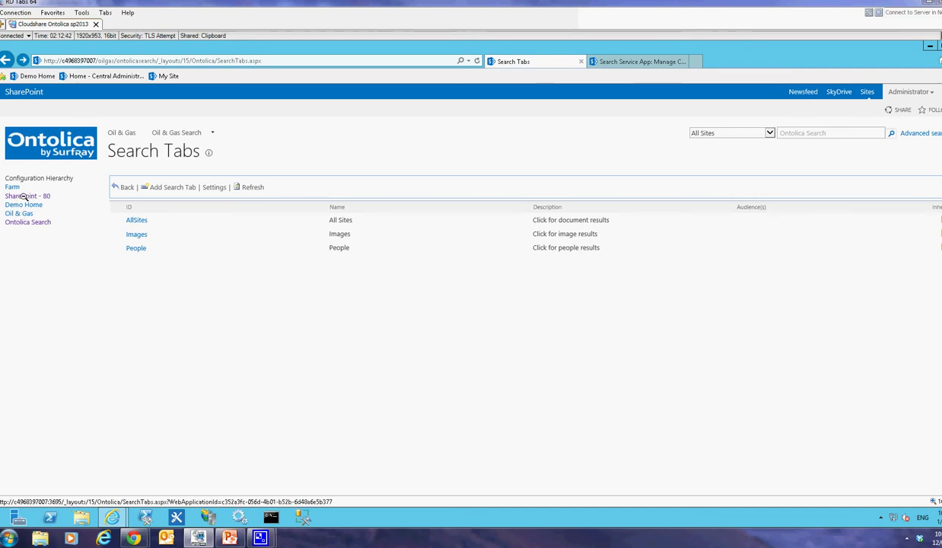
left_click(23, 196)
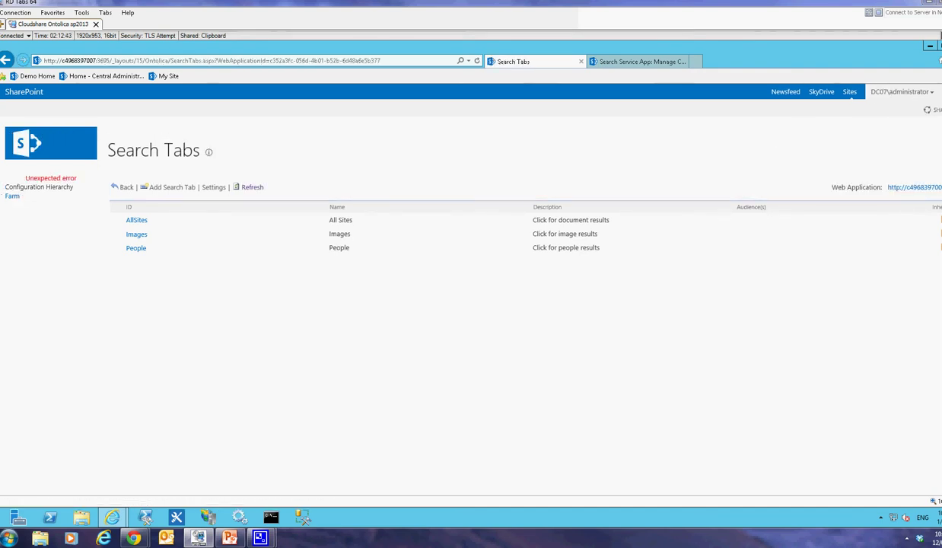
left_click(5, 59)
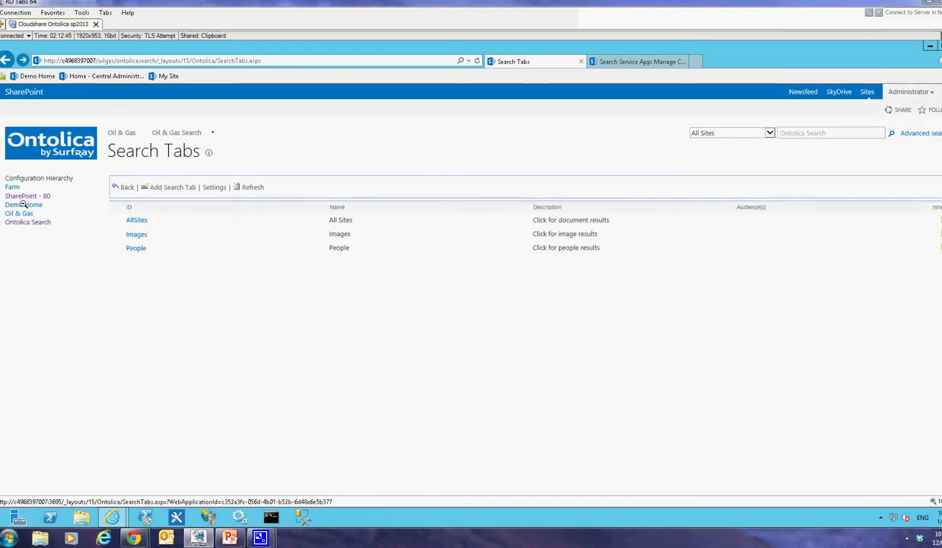
left_click(24, 204)
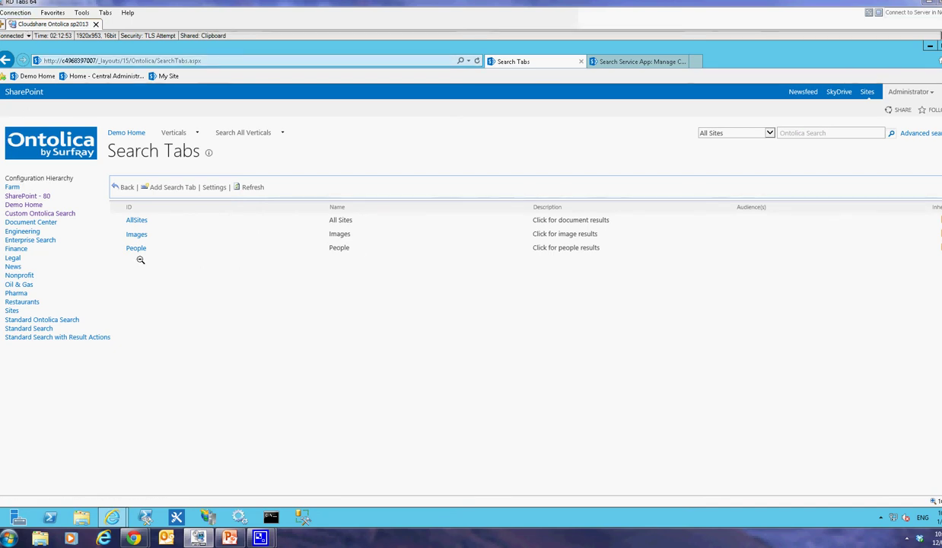
Add an AllSites refiner property named Contract Type and mark it a Managed Metadata Refiner
left_click(133, 222)
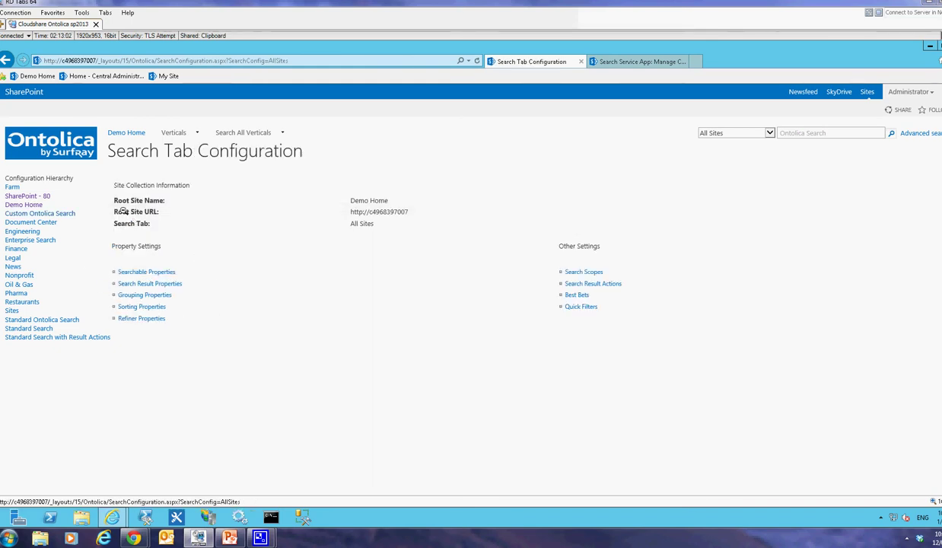
left_click(145, 318)
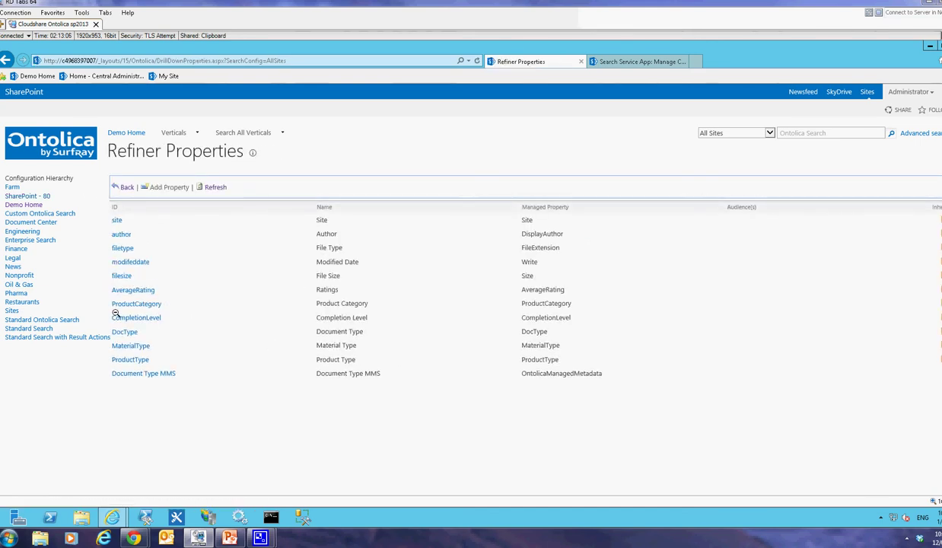
left_click(168, 186)
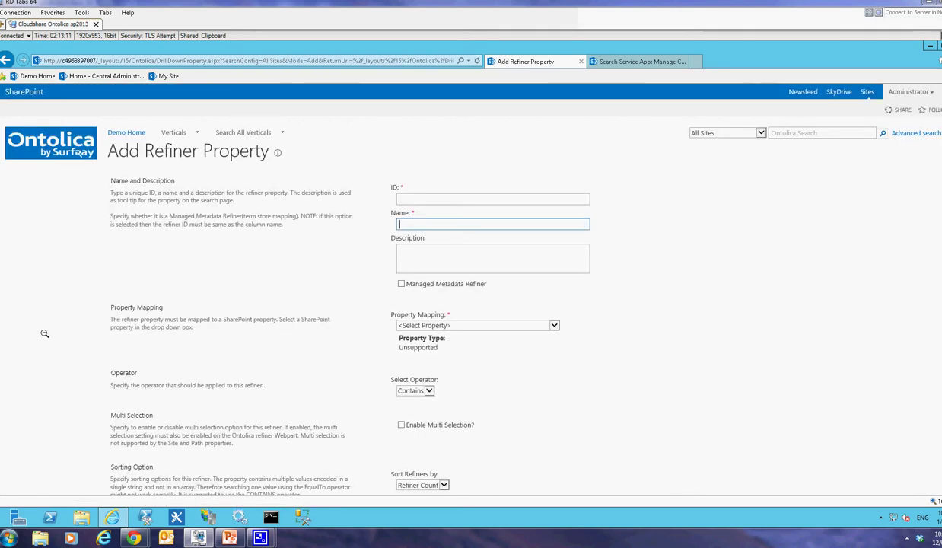
type("contrac")
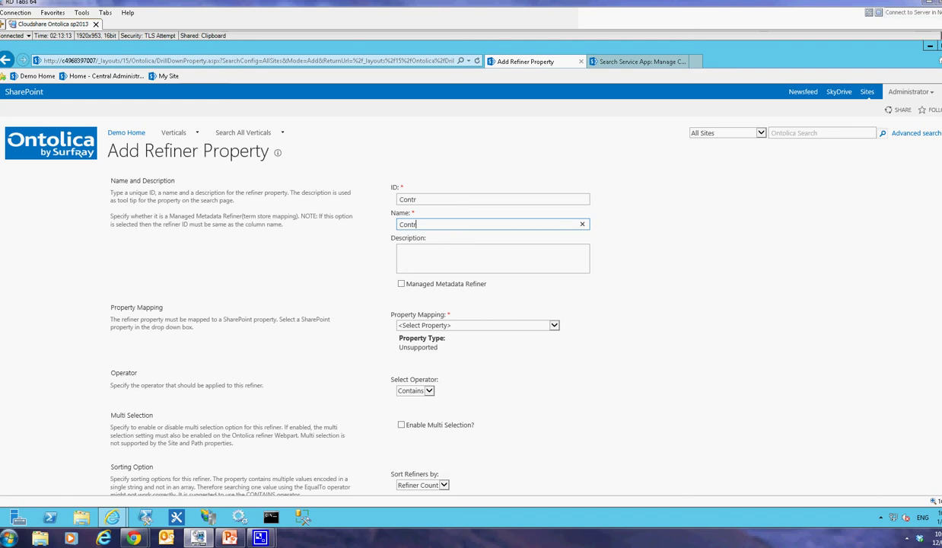
type("t Type")
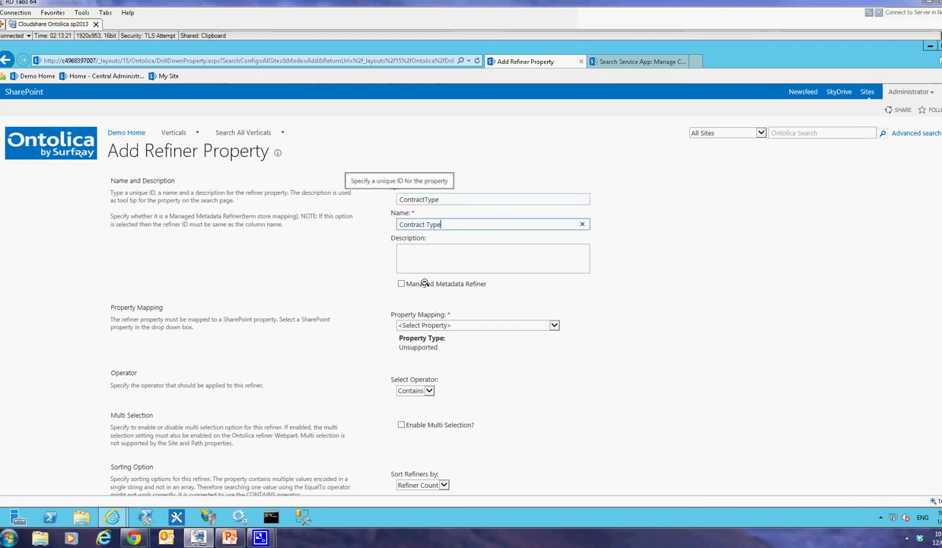
left_click(401, 284)
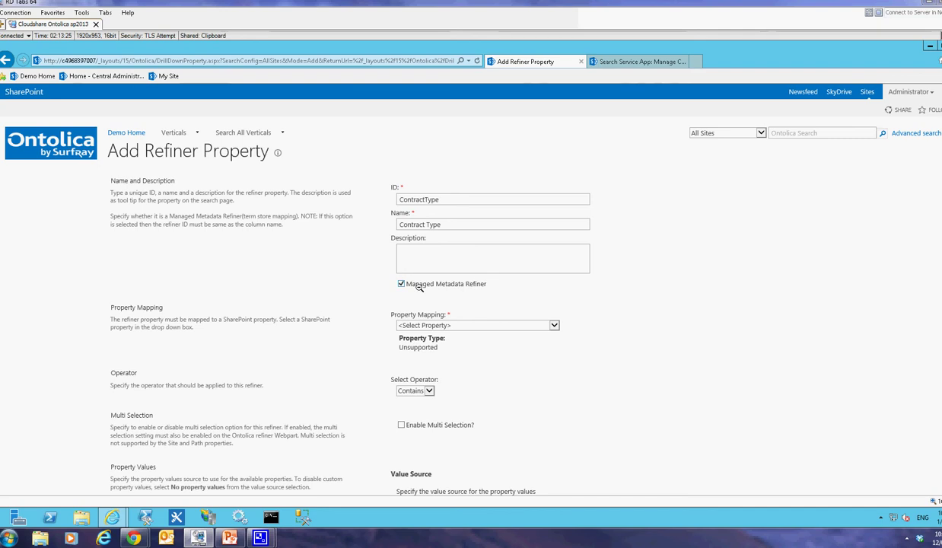
Map the refiner to owstaxIdContractx0020Type with the Contains operator and save it
scroll(540, 223, "down", 3)
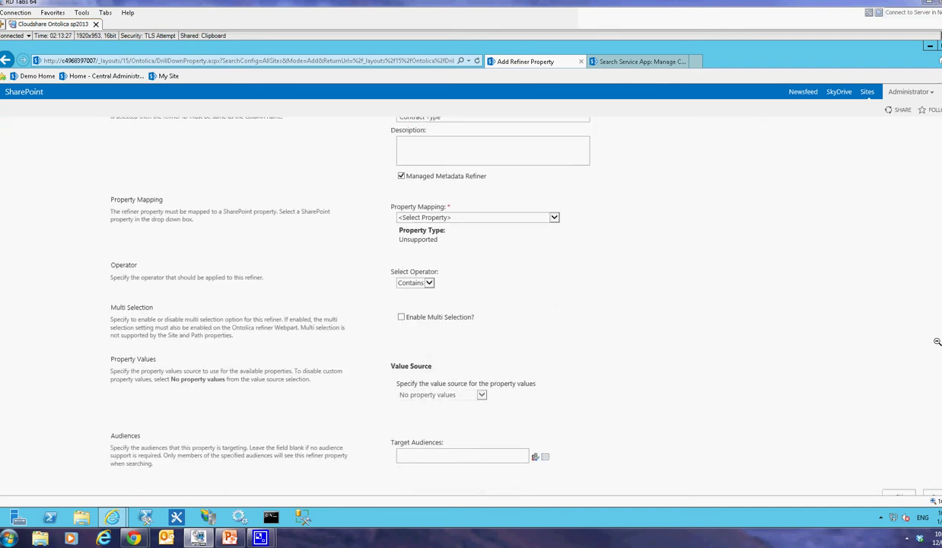
left_click(533, 217)
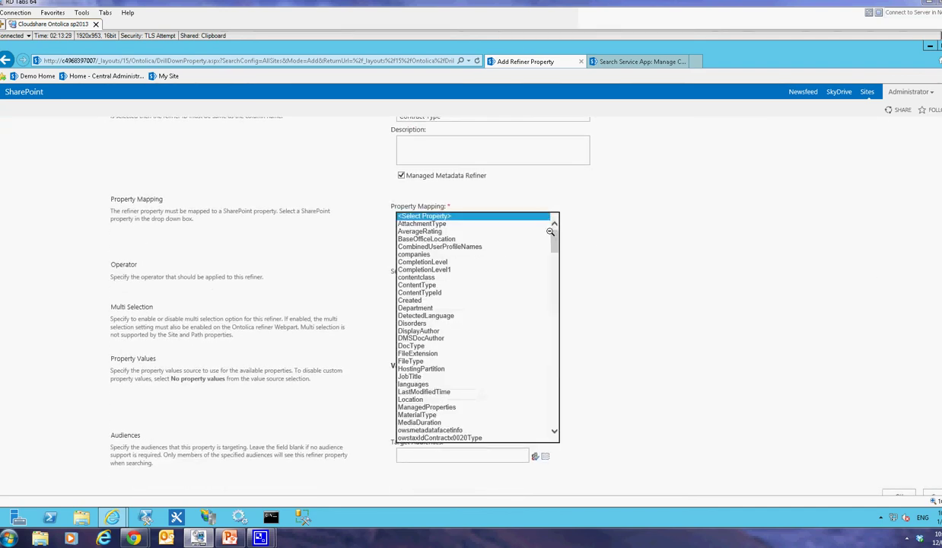
left_click(553, 247)
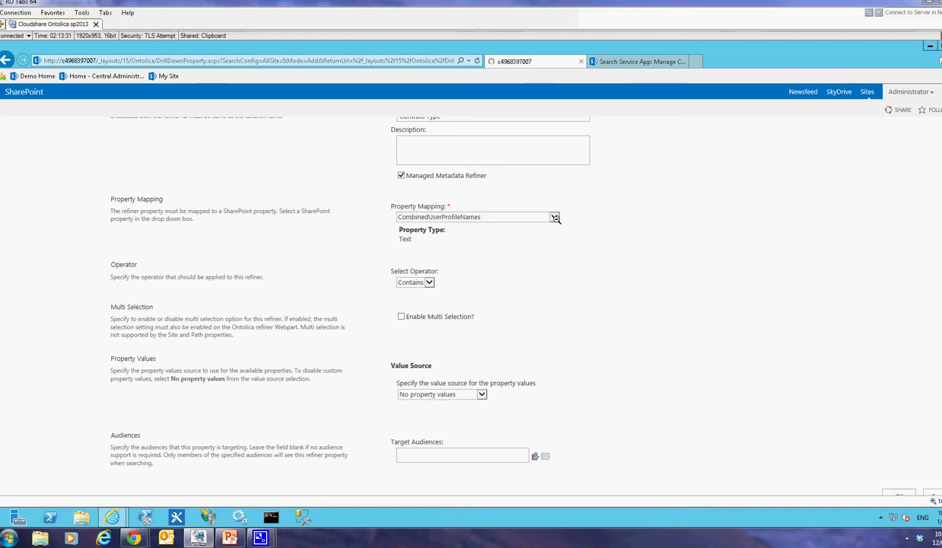
left_click(555, 220)
scroll(560, 273, "down", 20)
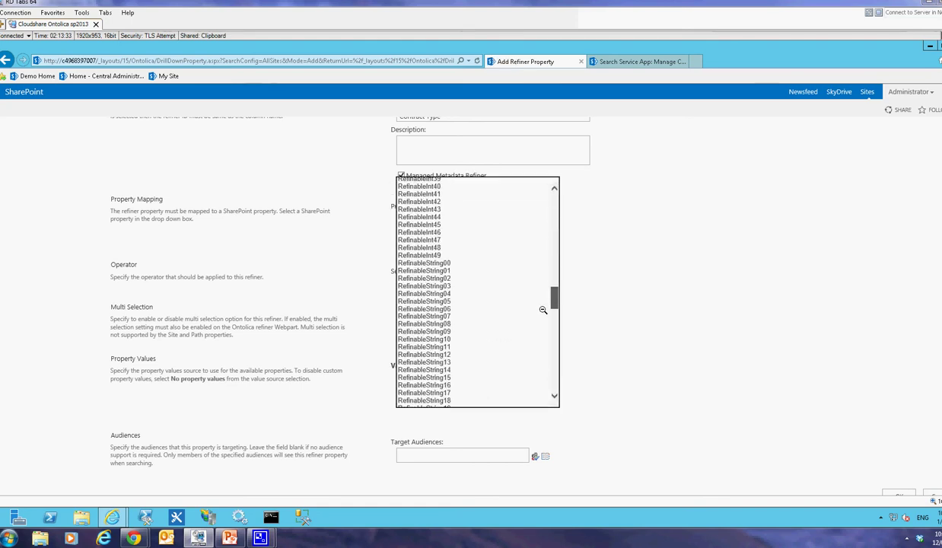
scroll(546, 232, "up", 15)
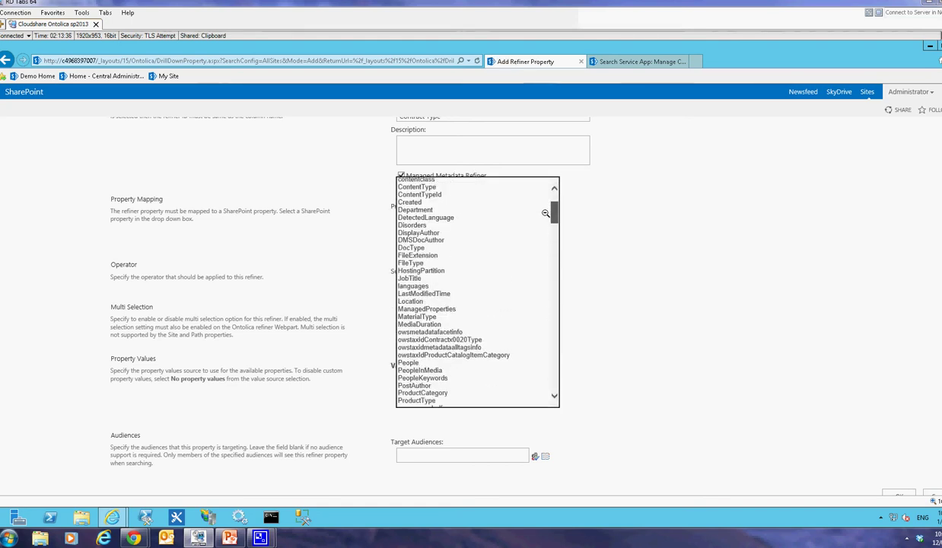
left_click(427, 341)
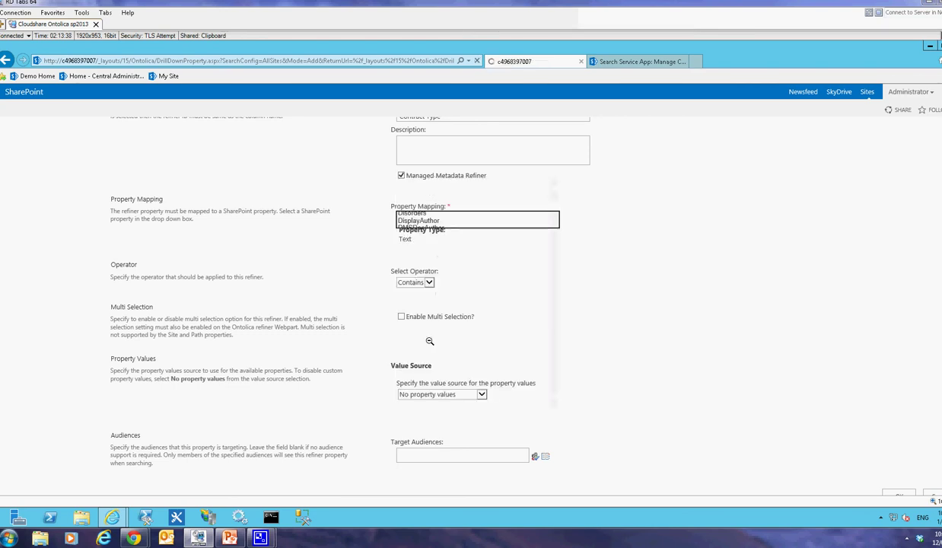
left_click(430, 283)
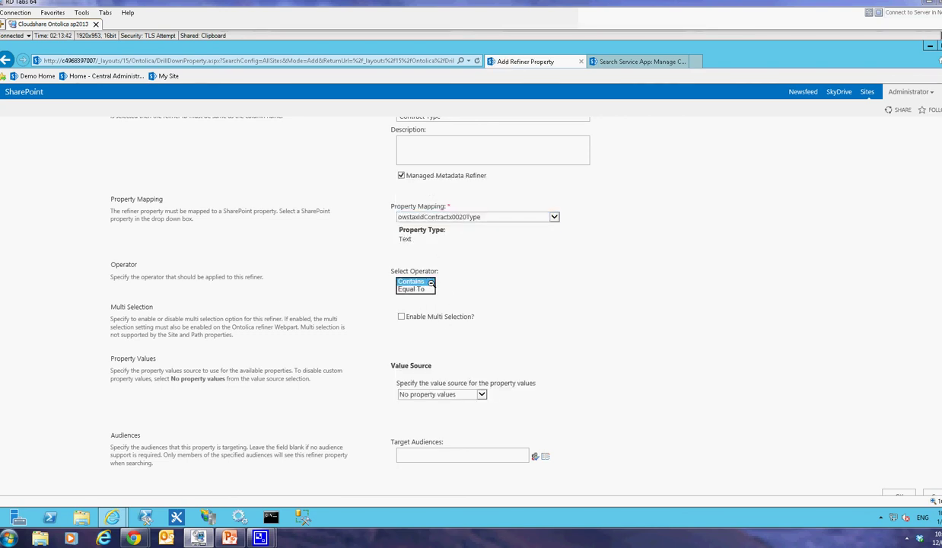
left_click(429, 282)
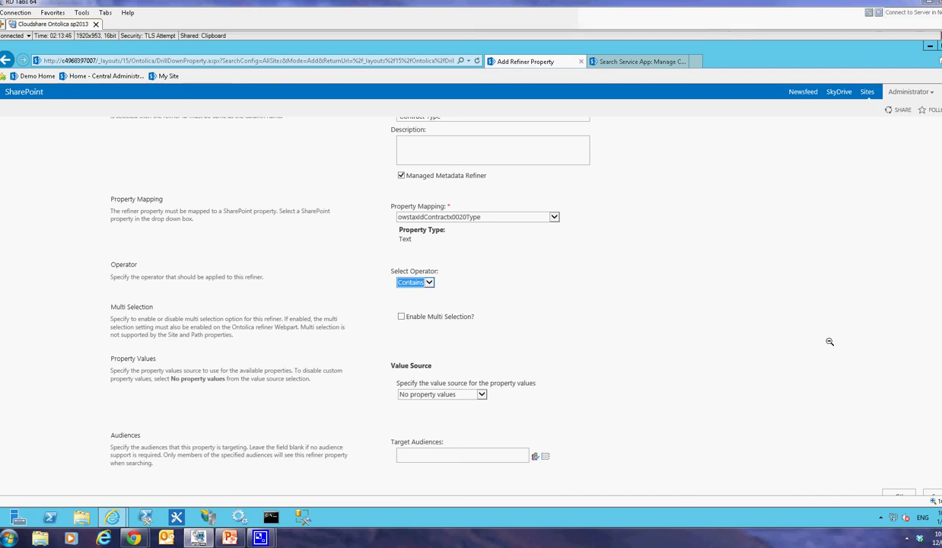
scroll(868, 98, "down", 1)
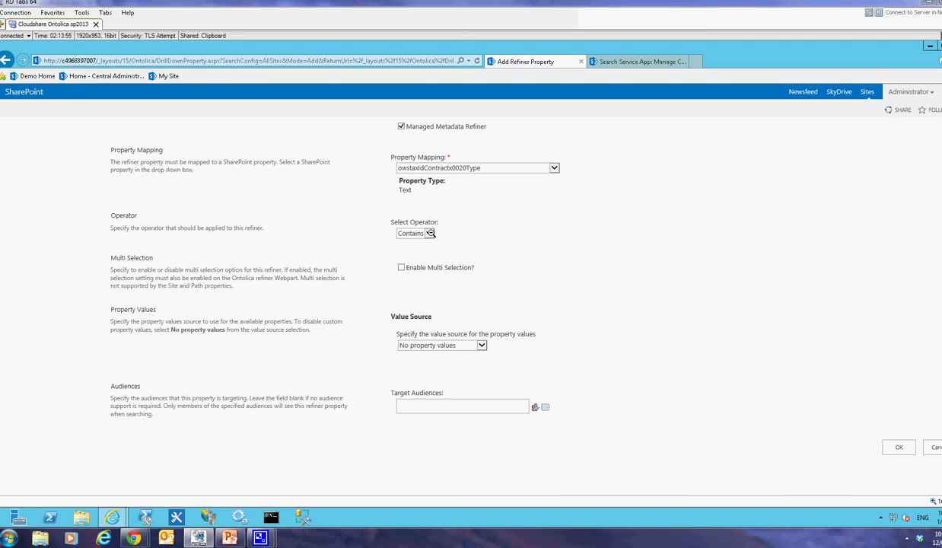
left_click(896, 447)
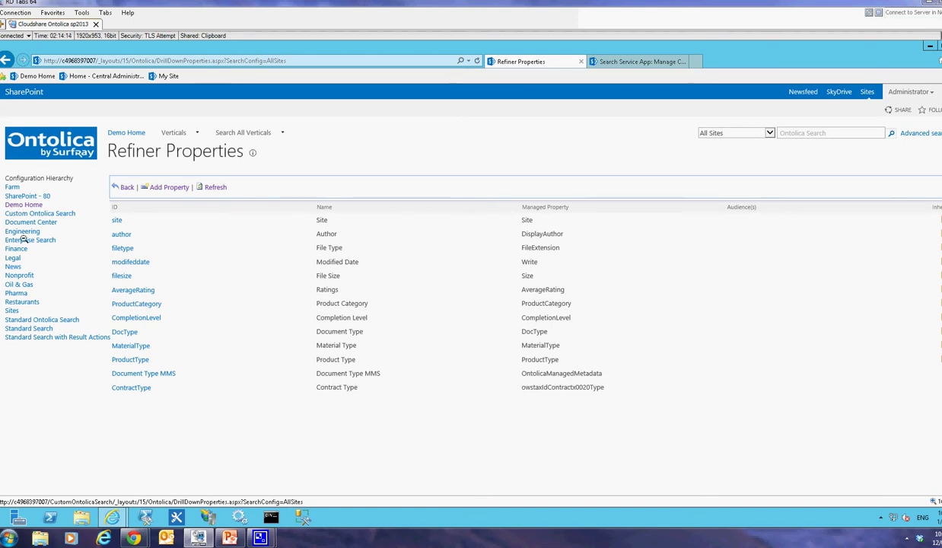
Go to the Finance site and open its Ontolica Search page from the Finance Search menu
left_click(16, 248)
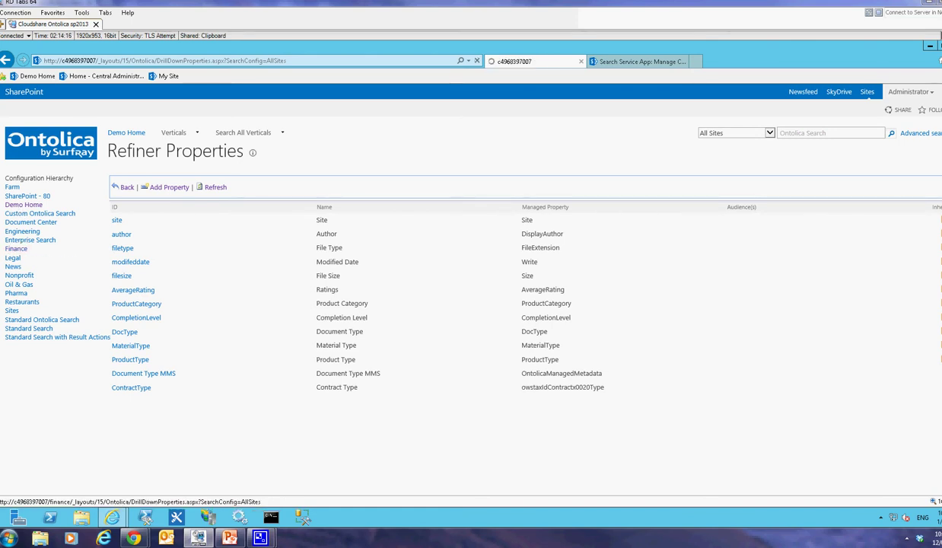
left_click(790, 134)
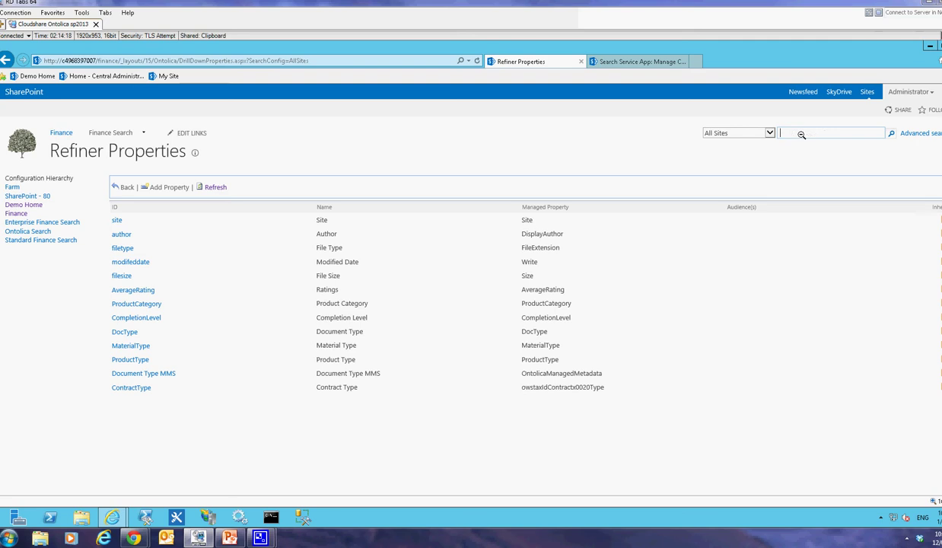
type("contra")
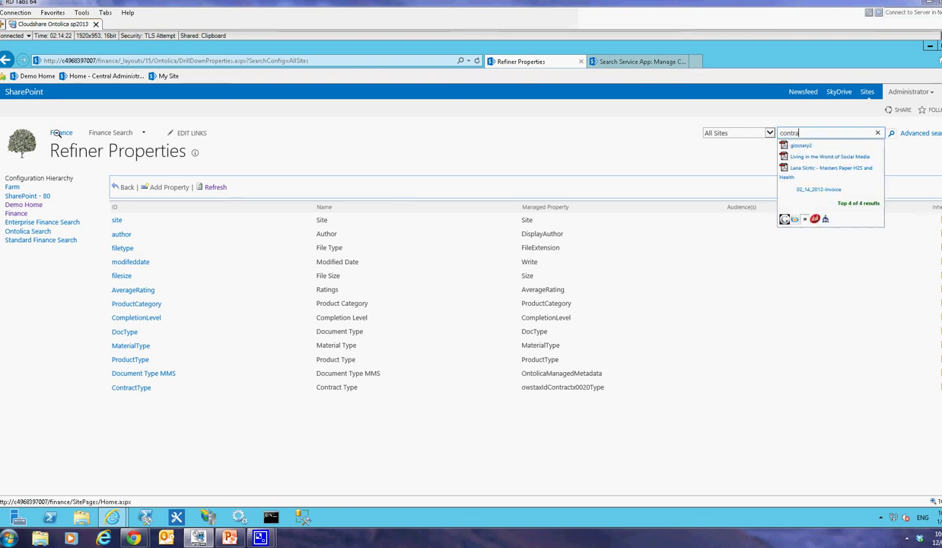
key("Return")
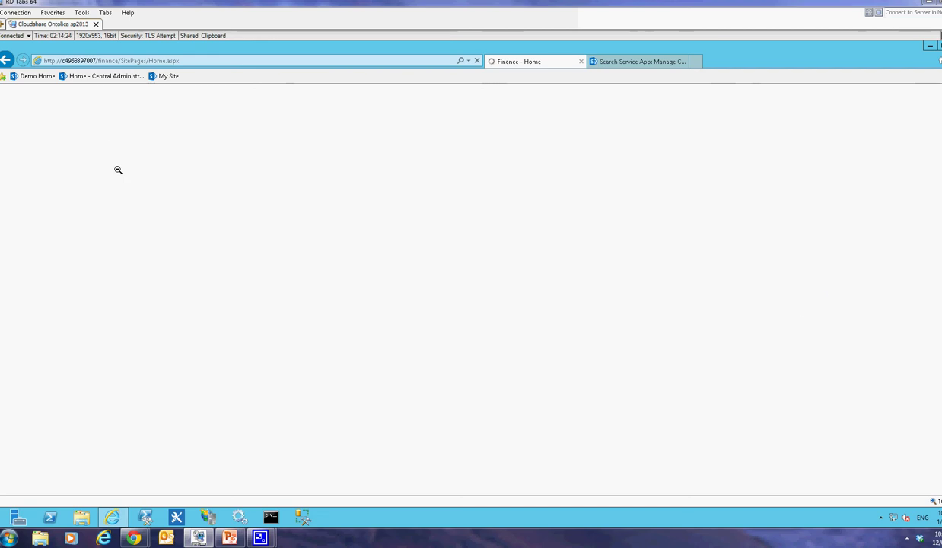
mouse_move(126, 132)
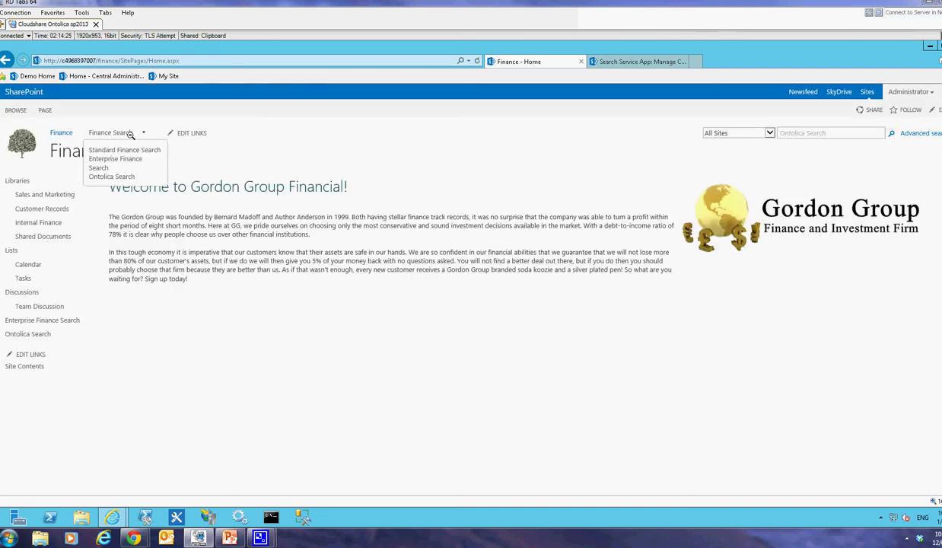
left_click(102, 176)
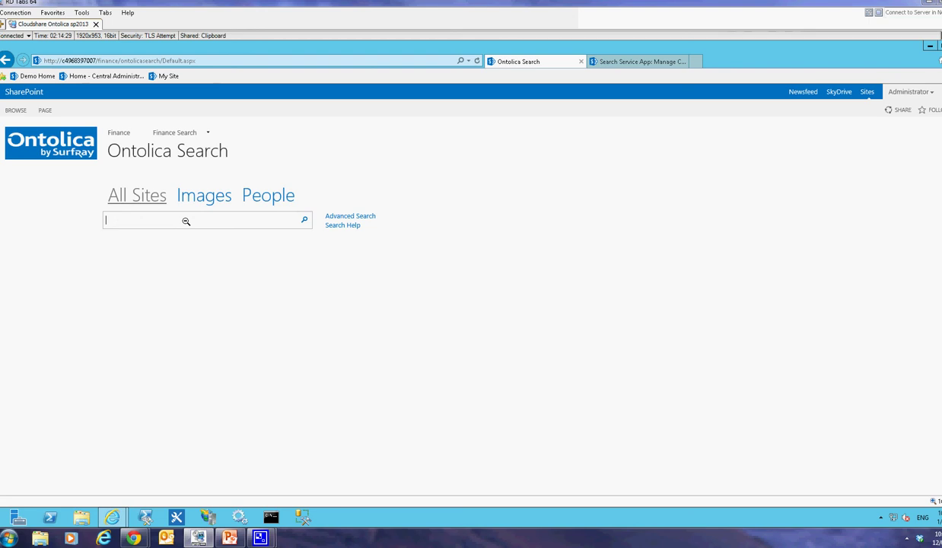
Search the Finance site for 'company', review the ~68 results, and go back to the search page
type("company")
key("Return")
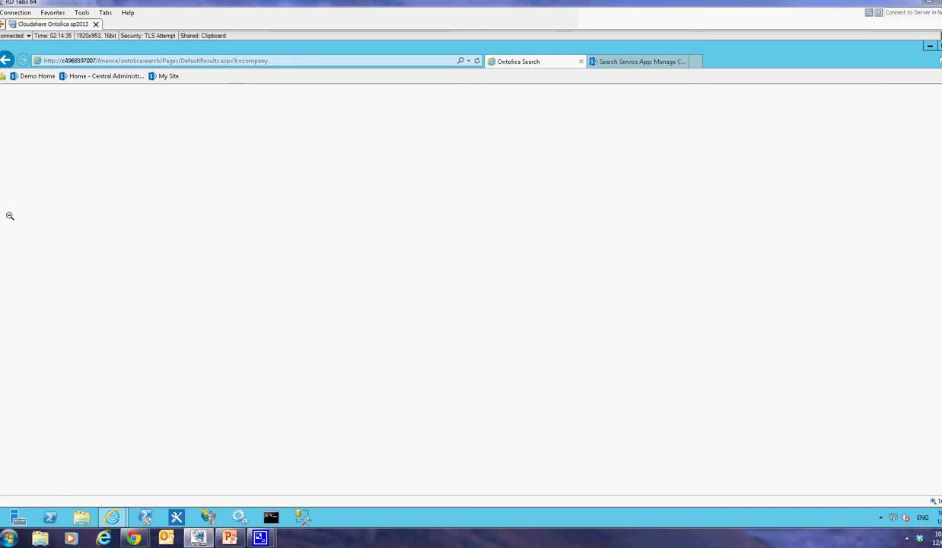
scroll(36, 205, "down", 6)
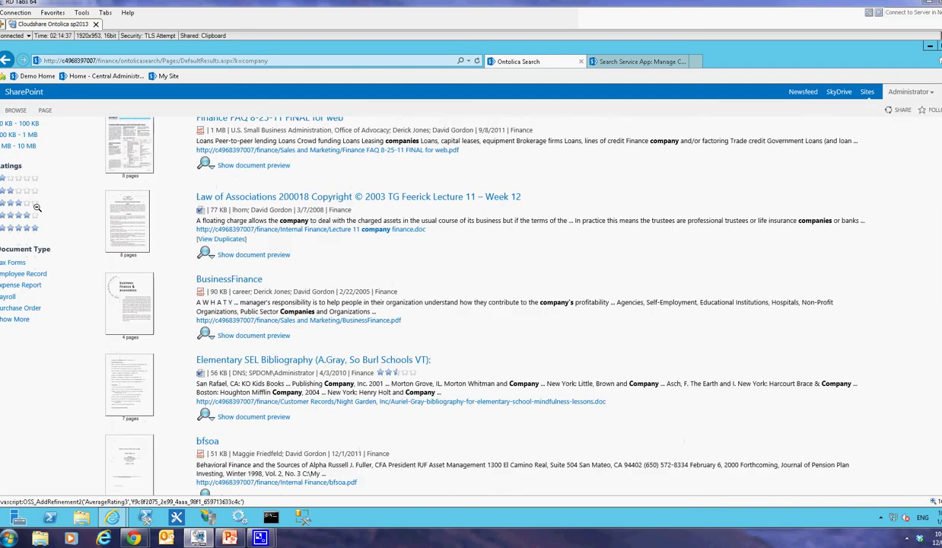
scroll(36, 206, "up", 8)
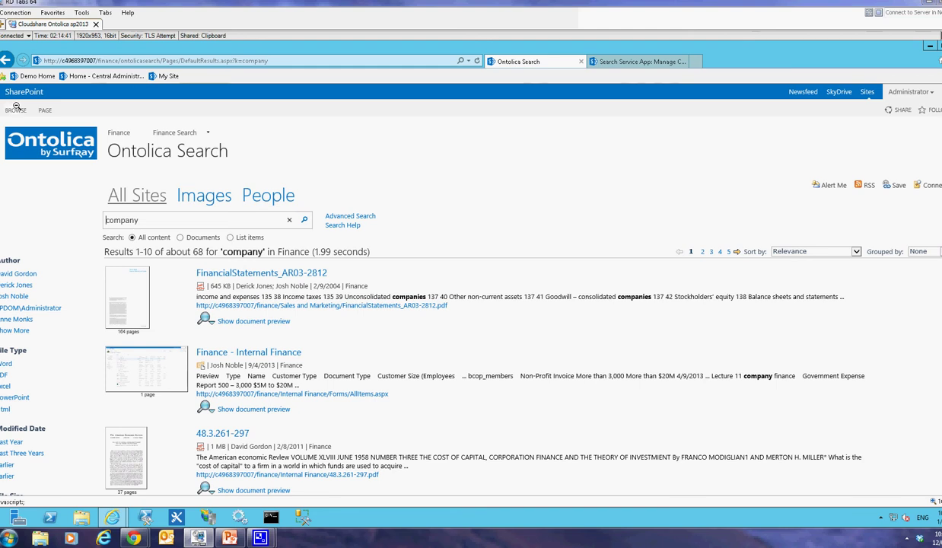
left_click(4, 60)
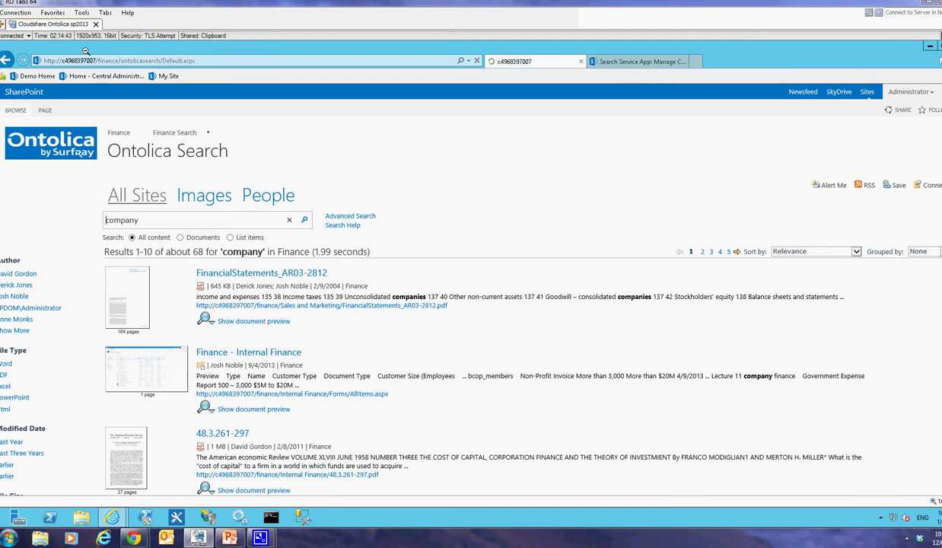
Trim the address bar URL to the site root to load the Demo Home page
left_click(98, 61)
left_click_drag(97, 61, 302, 66)
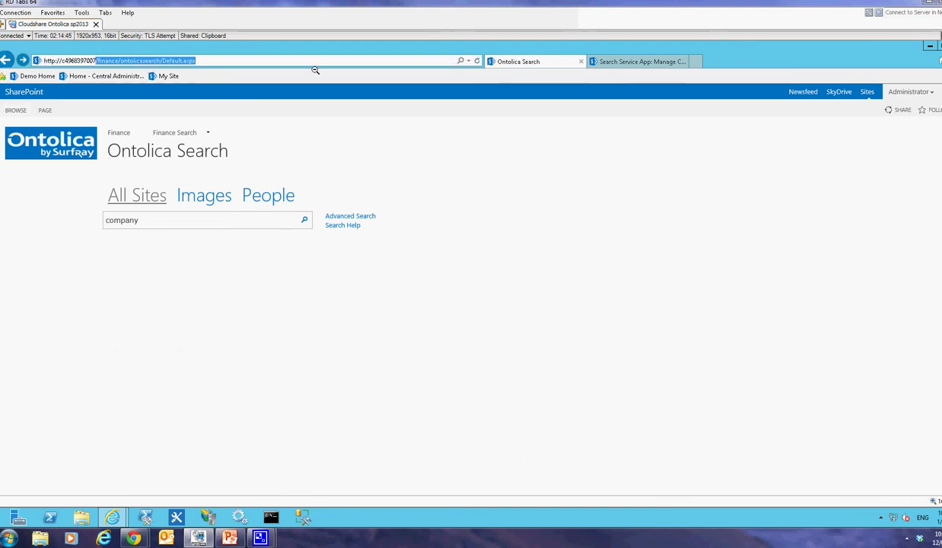
key("BackSpace")
key("Return")
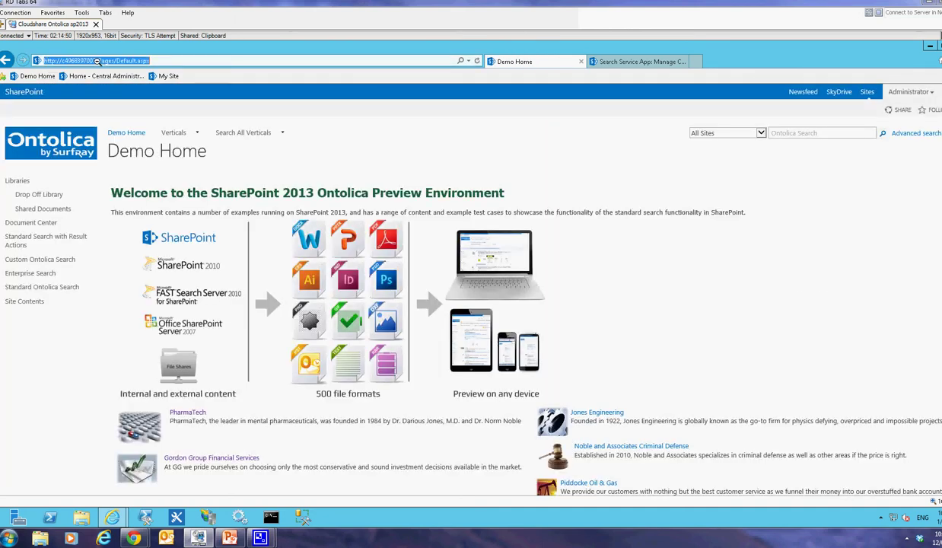
Search all sites for 'company' from the Ontolica search box on Demo Home
left_click(803, 133)
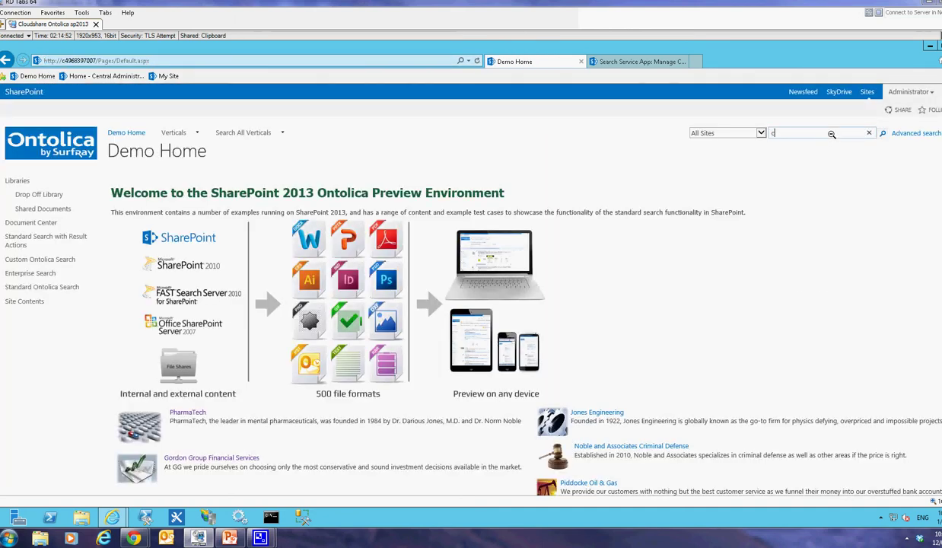
type("company")
key("Return")
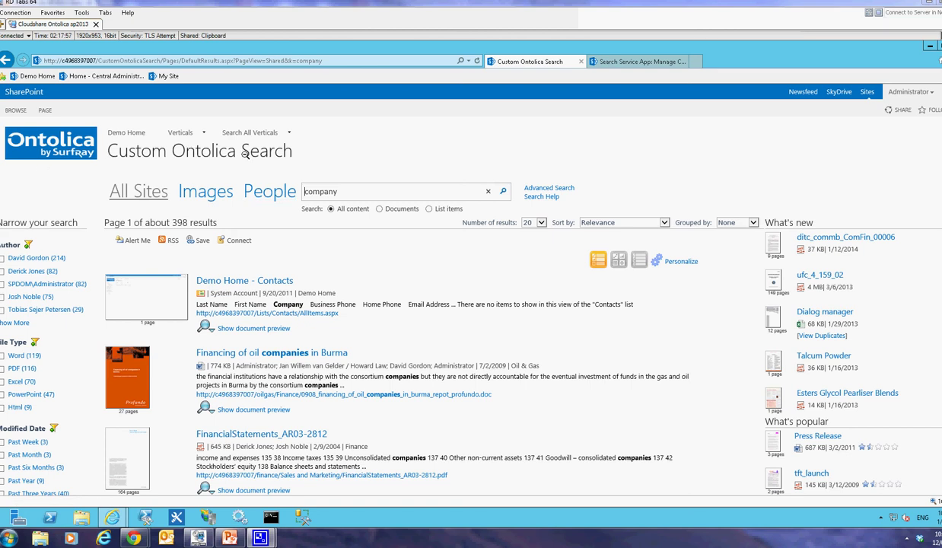
Expand the Contract Type refiner through Legal (12) and Contracts (12) to reveal the agreement types
scroll(184, 155, "down", 6)
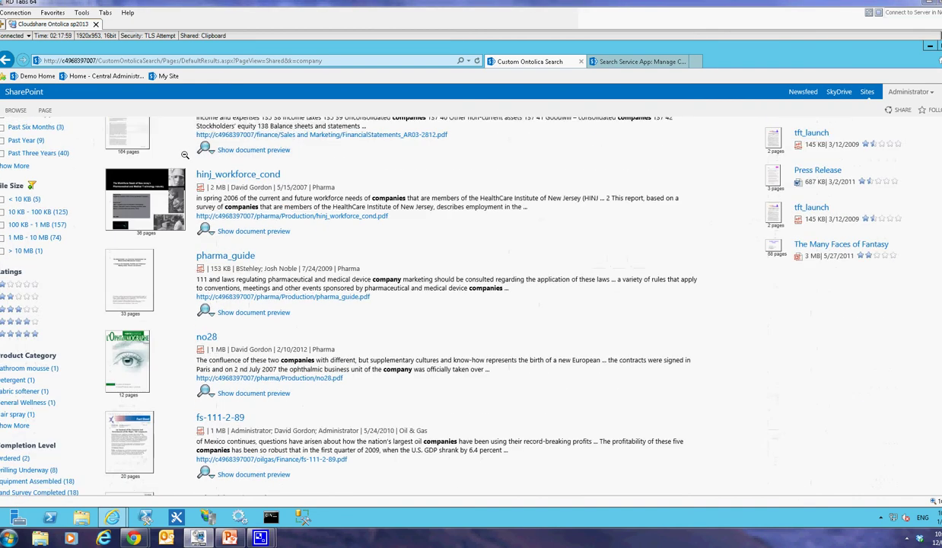
scroll(57, 218, "down", 11)
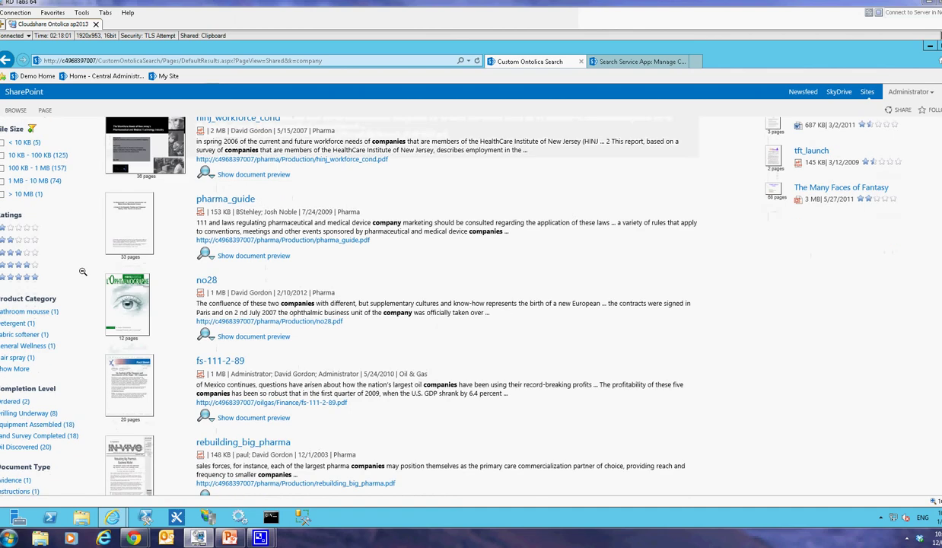
scroll(73, 270, "down", 7)
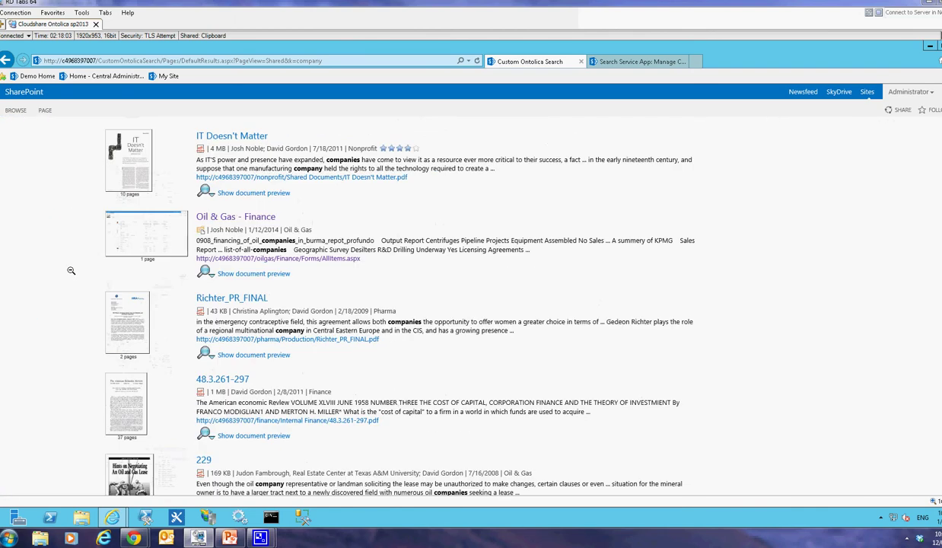
scroll(71, 269, "up", 10)
scroll(68, 270, "up", 2)
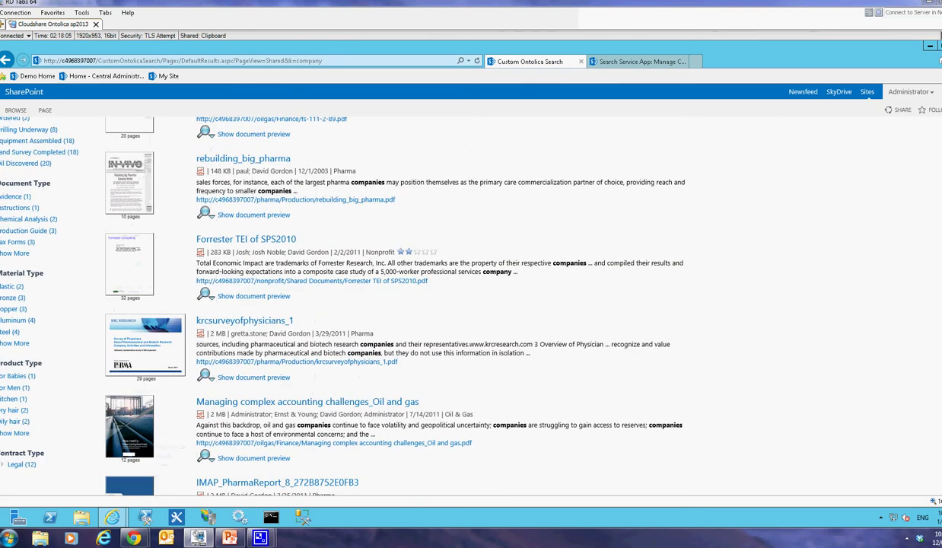
scroll(76, 343, "down", 3)
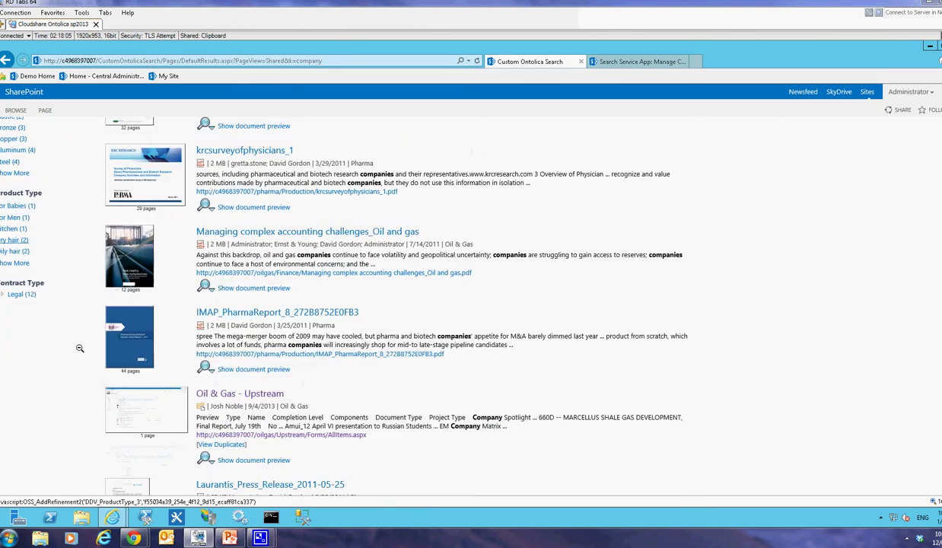
left_click(7, 293)
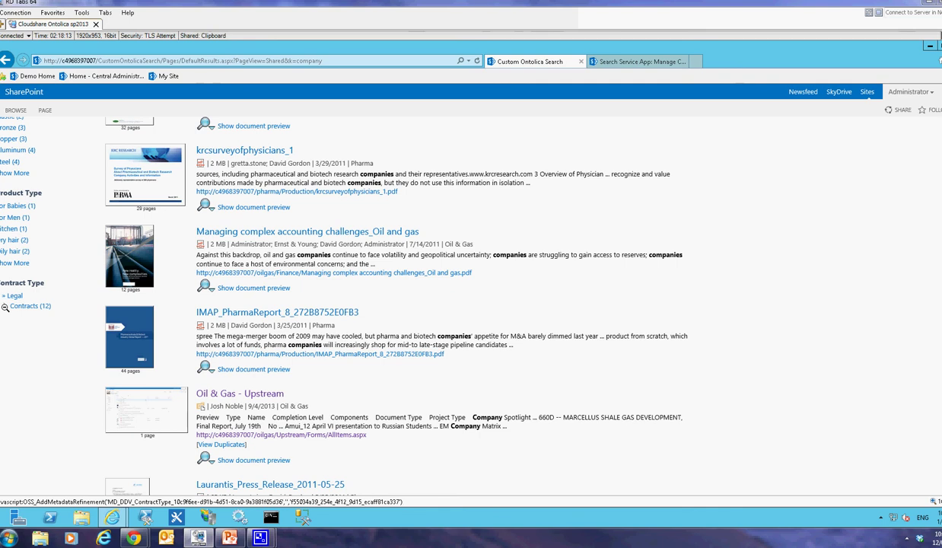
left_click(5, 306)
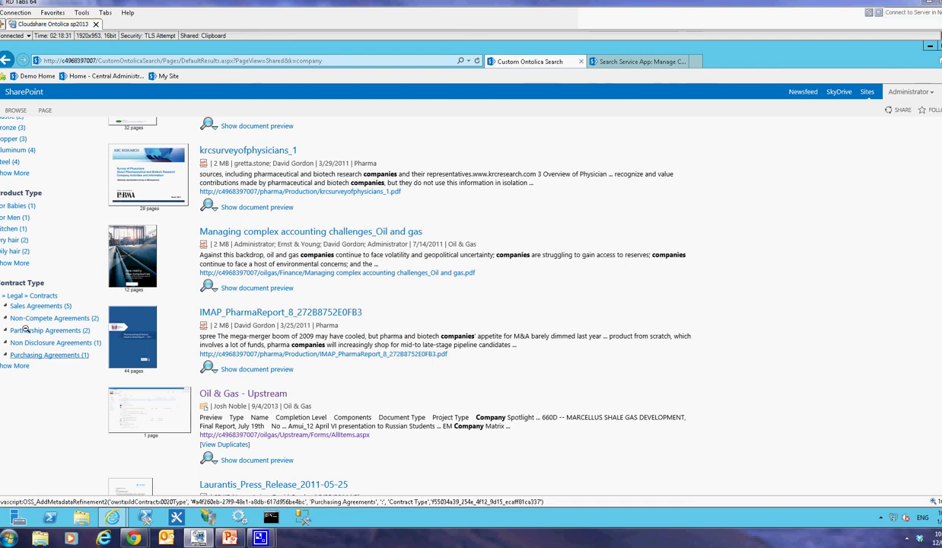
Show all contract types and filter the results to Sales Agreements (5)
left_click(16, 366)
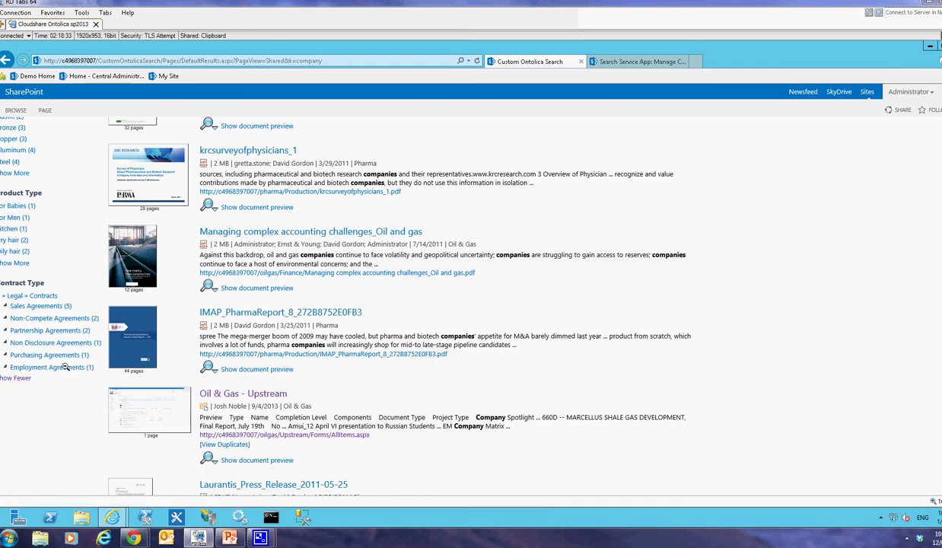
left_click(32, 306)
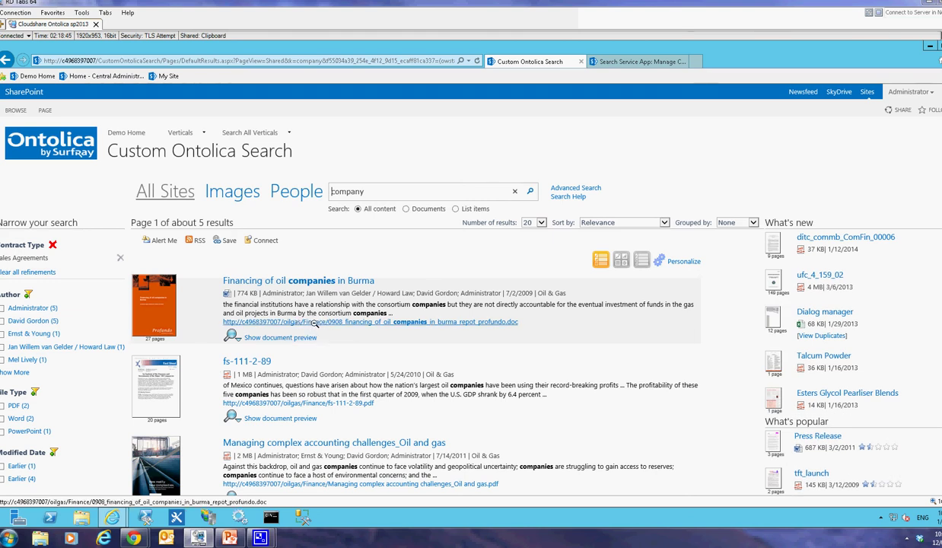
scroll(289, 325, "down", 3)
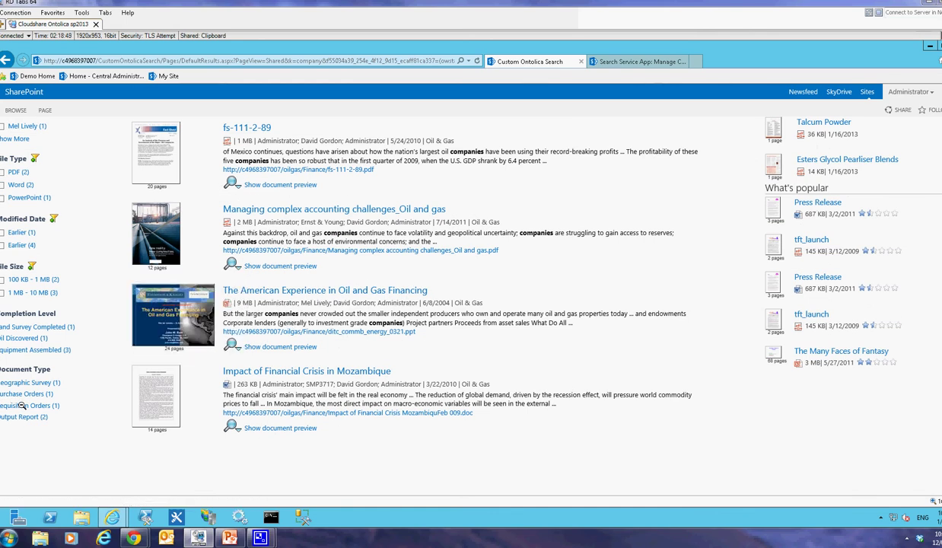
scroll(14, 397, "up", 3)
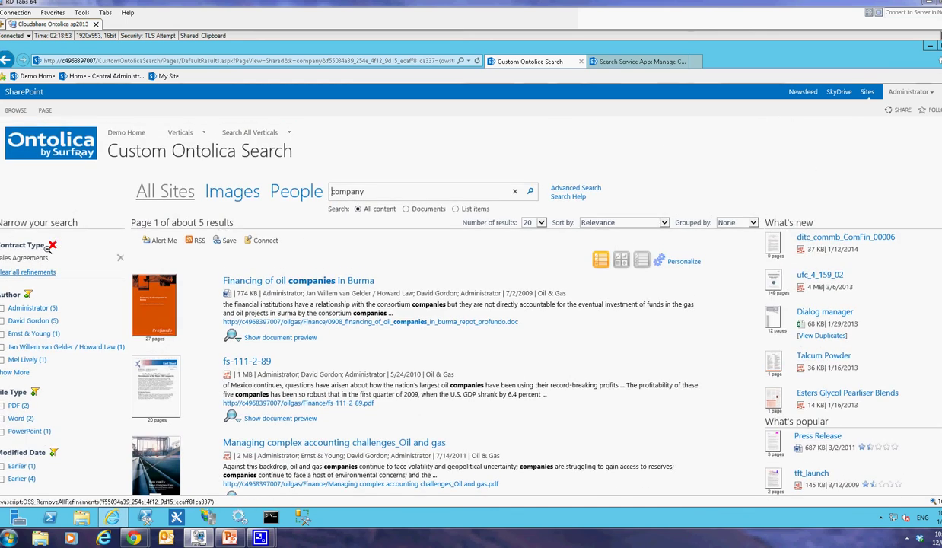
Clear the Contract Type refinement and review the unfiltered 'company' results
left_click(47, 244)
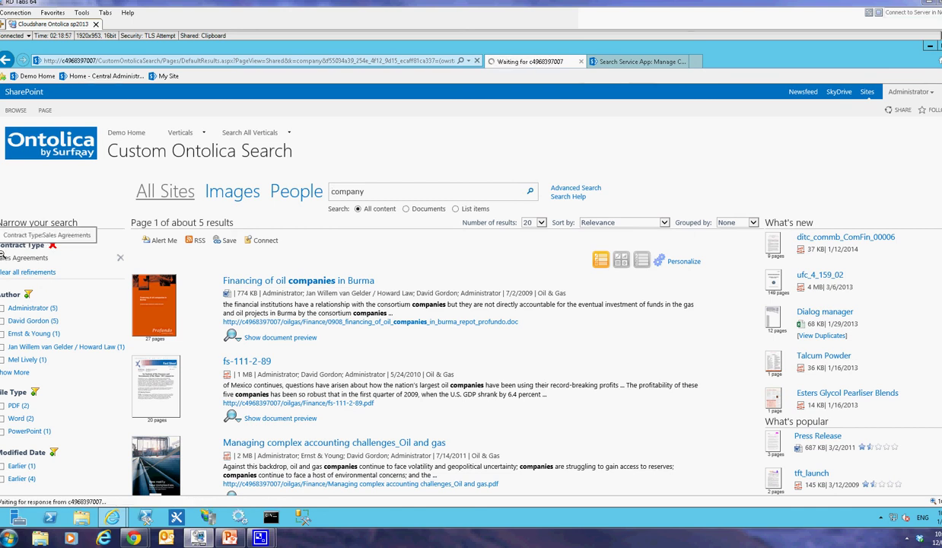
scroll(2, 254, "down", 1)
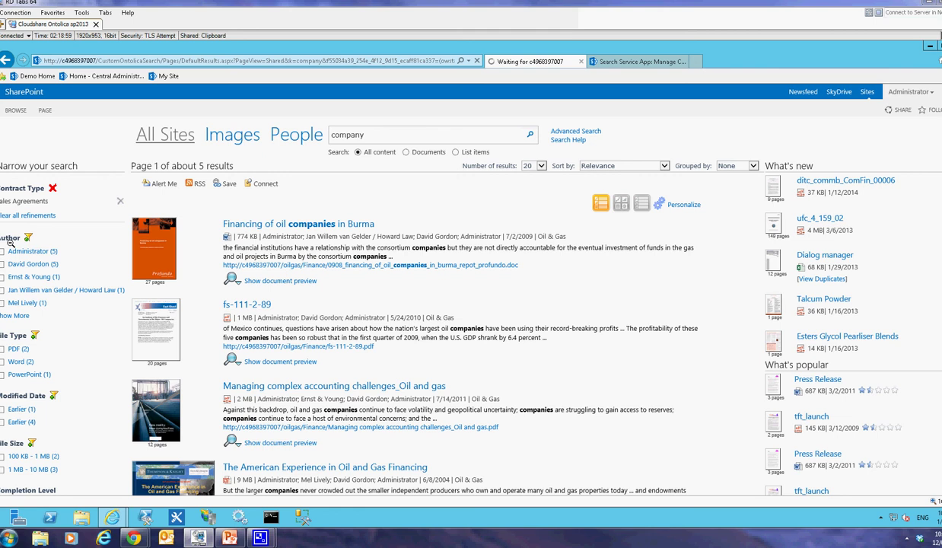
scroll(11, 239, "up", 1)
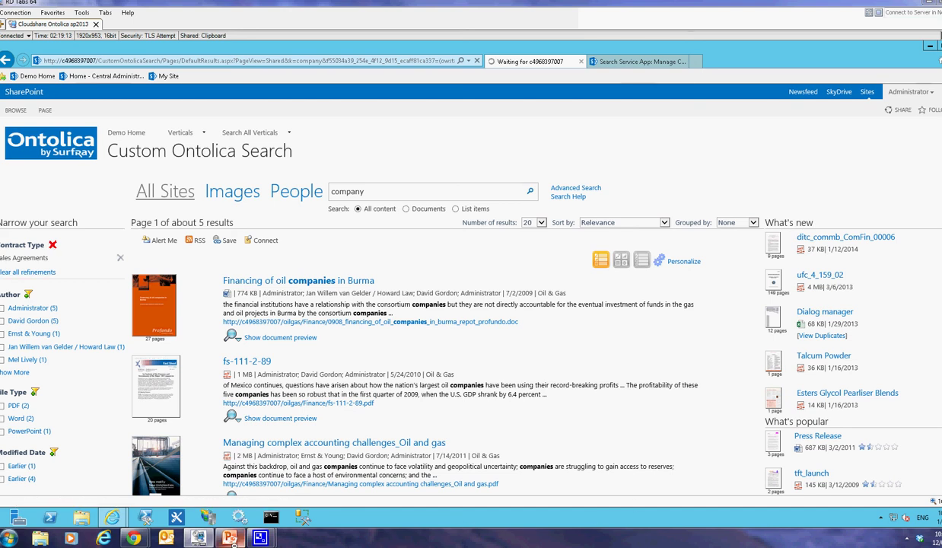
left_click(229, 538)
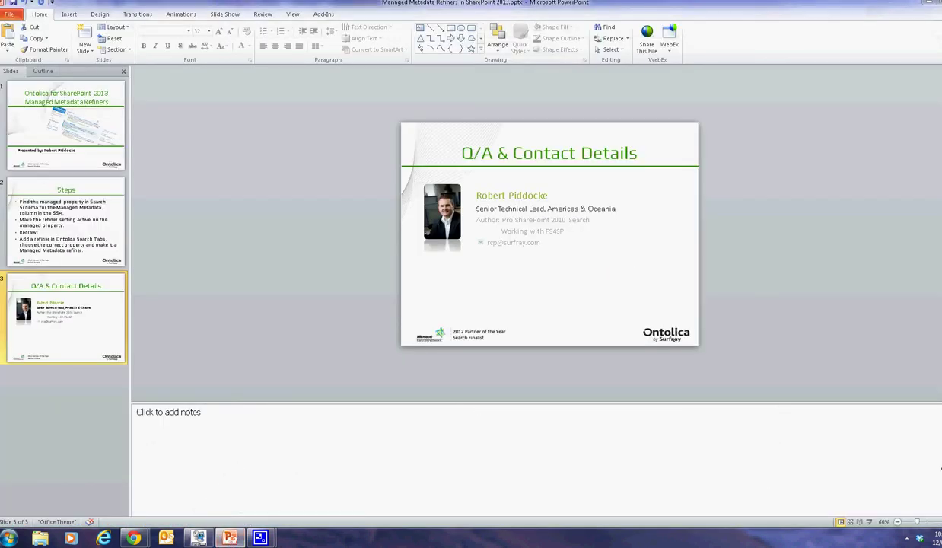